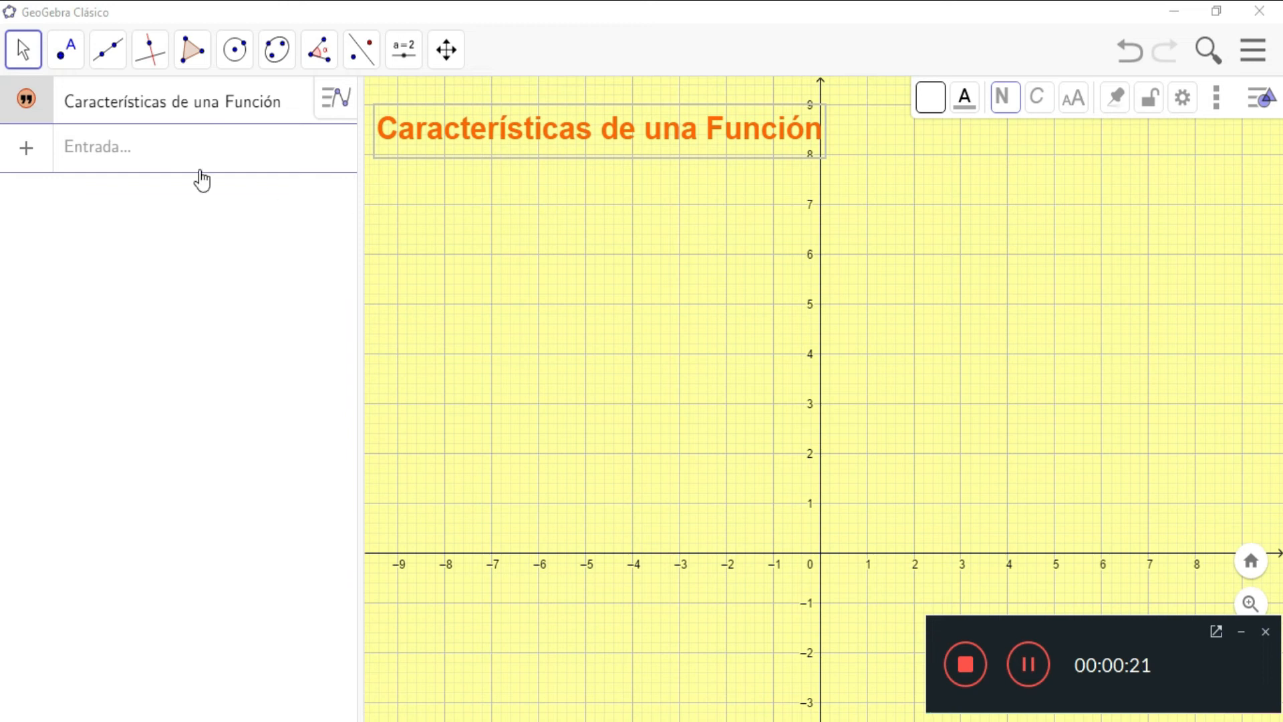
Step: Define and plot the quadratic function f(x) = x² + 4x + 3
click(117, 164)
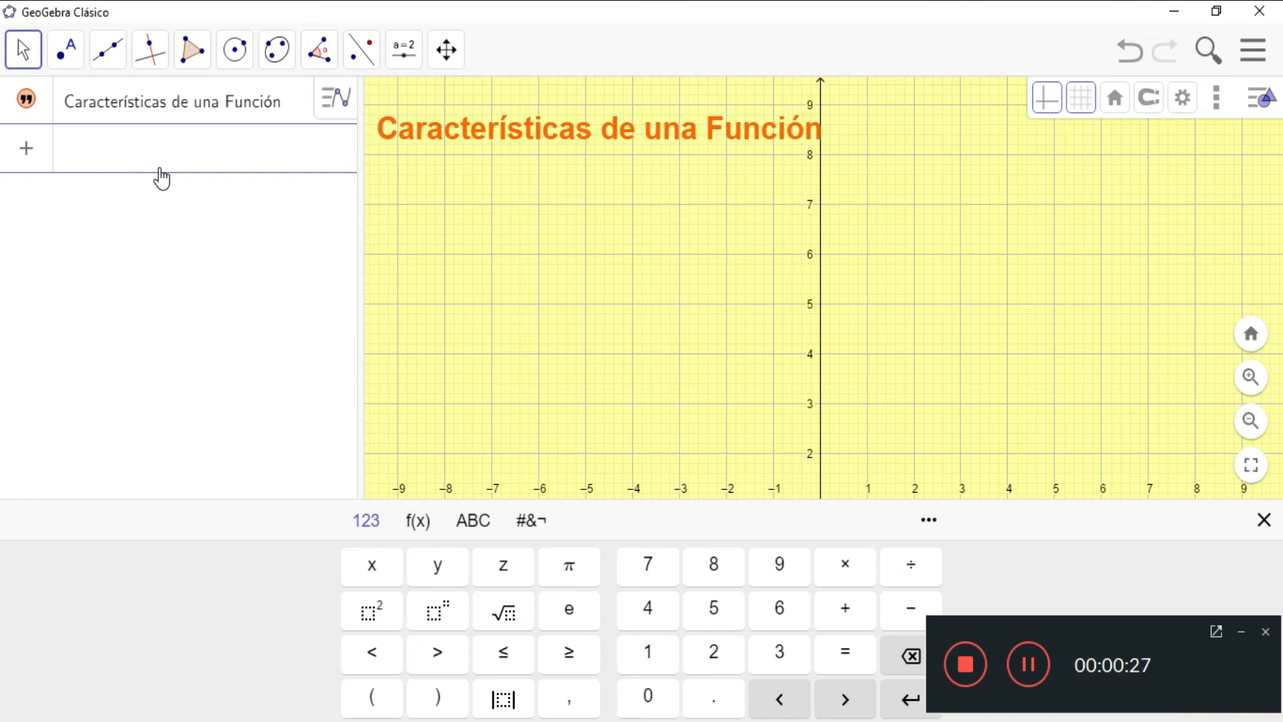
text(f(x) )
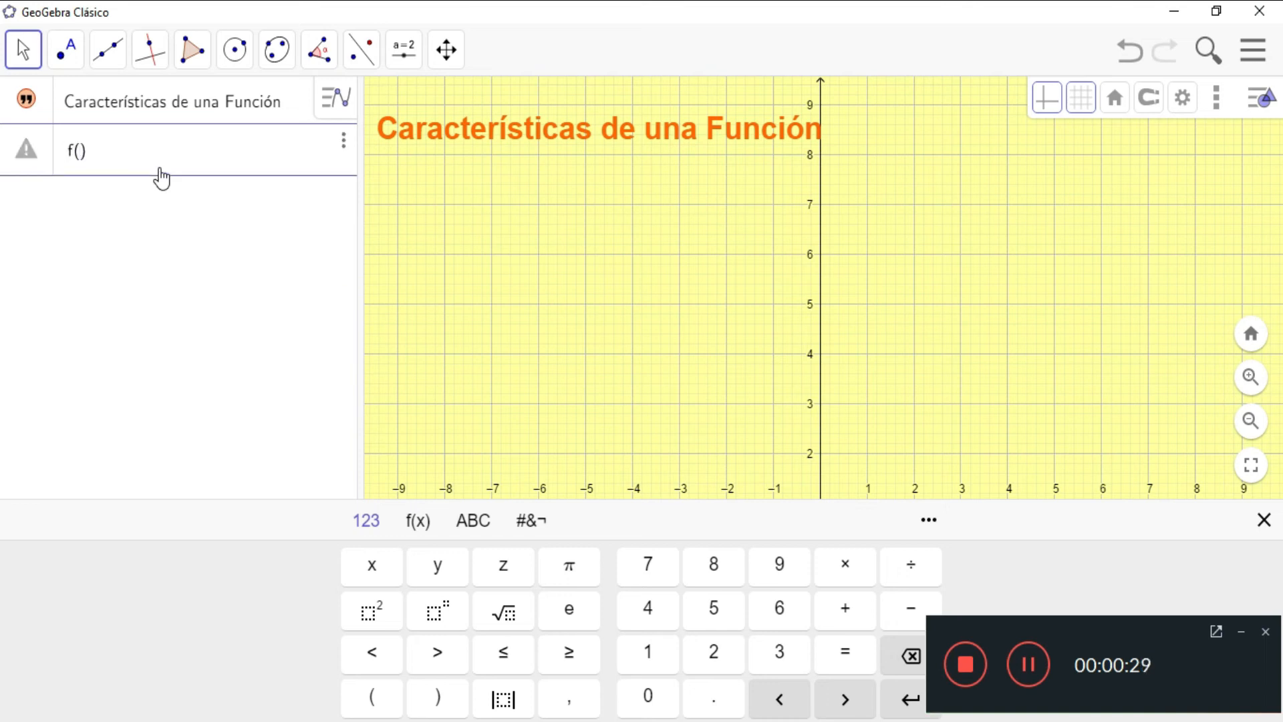
text(= x)
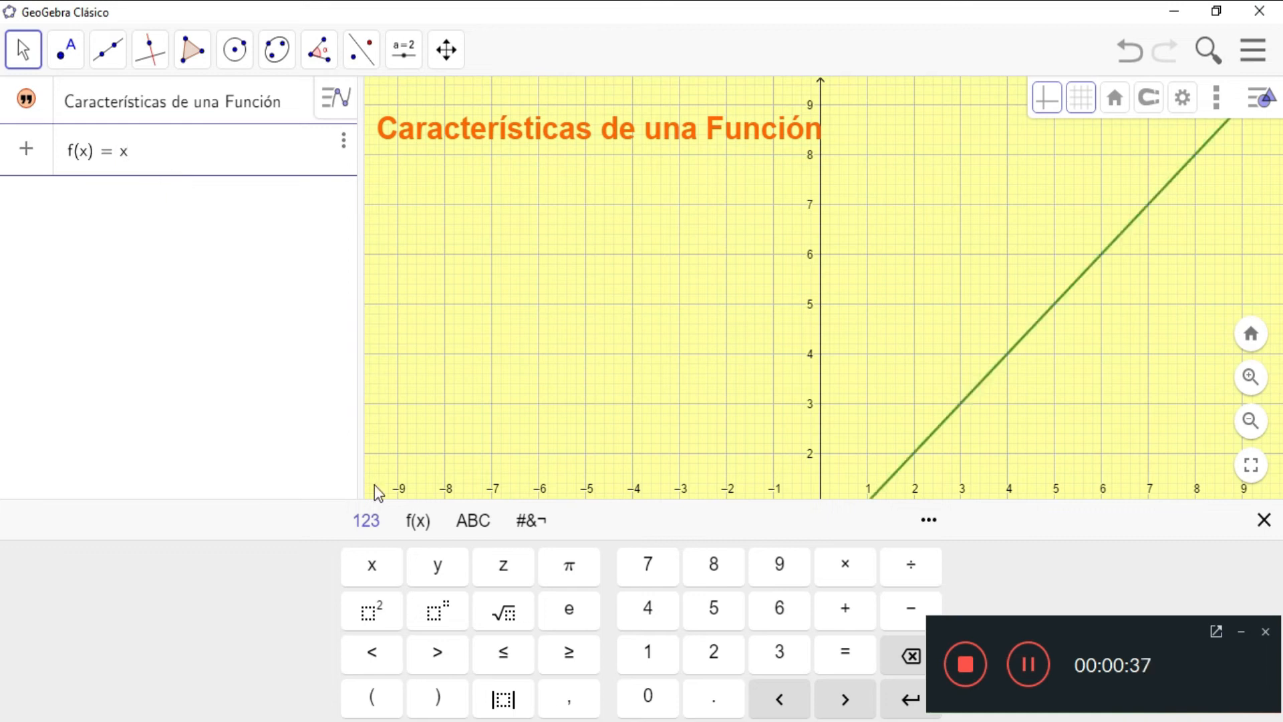
click(388, 616)
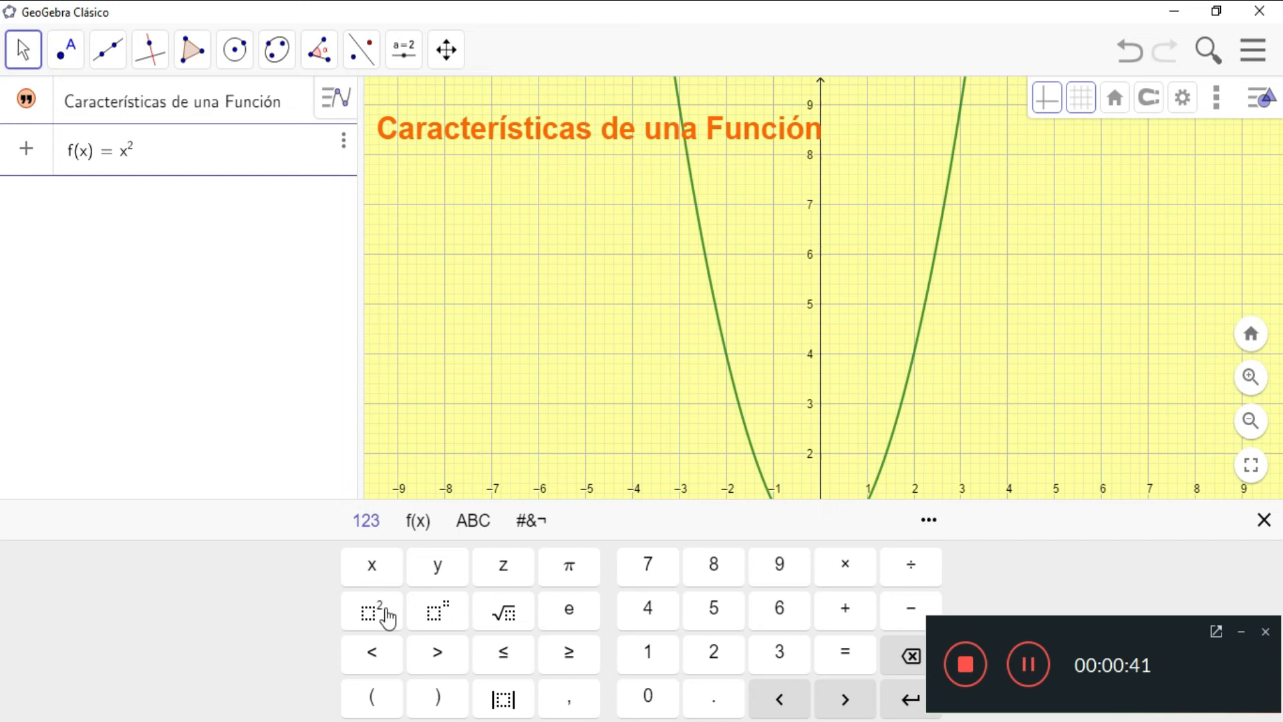
text(+ 4x )
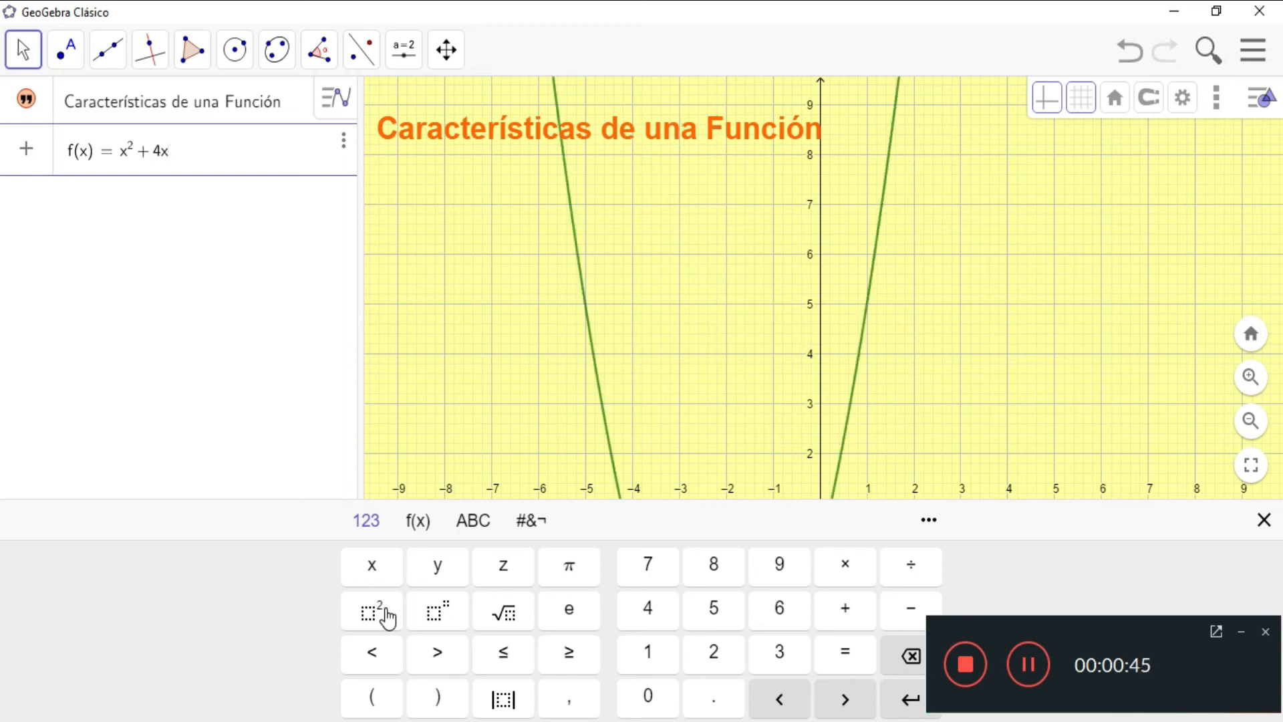
text(+ 3)
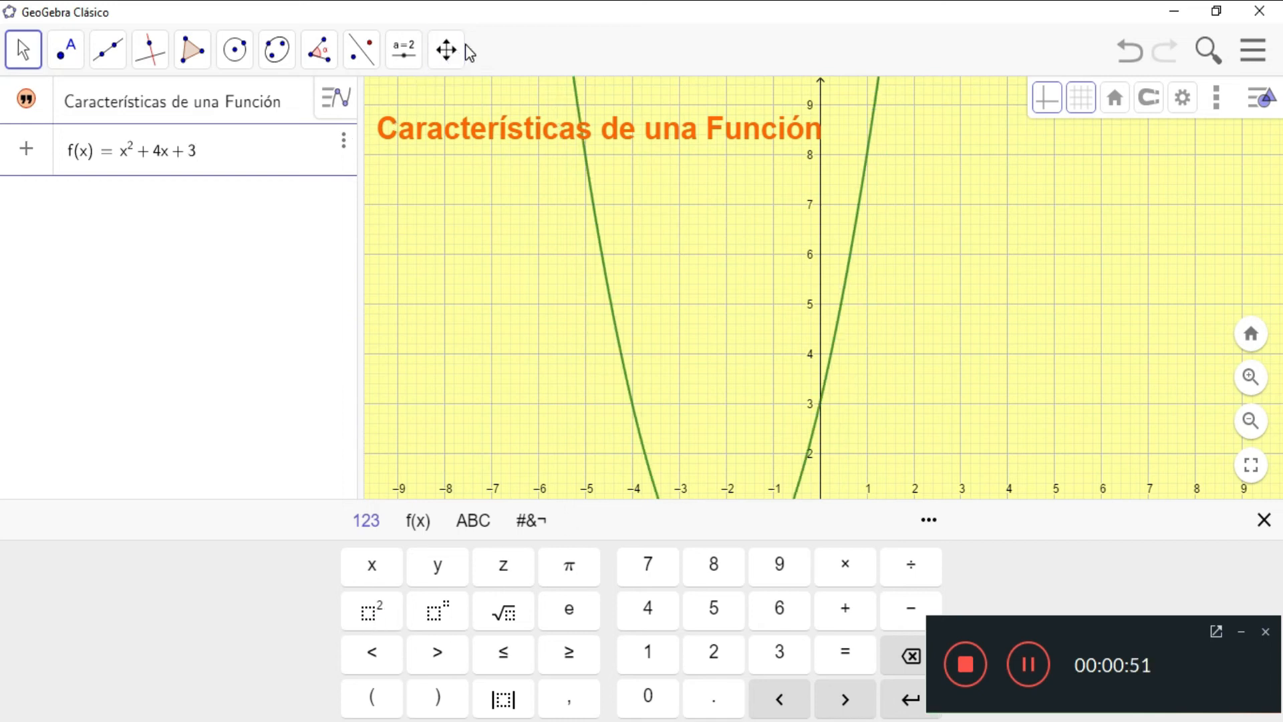
click(547, 274)
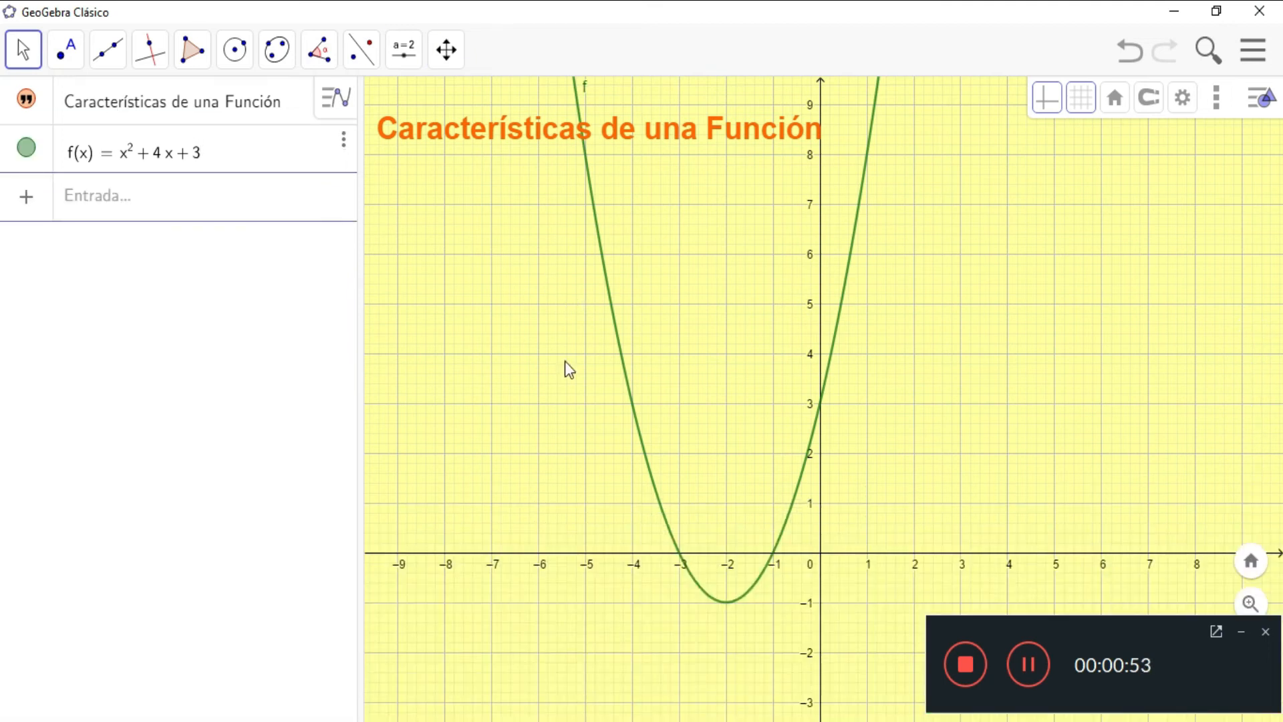
Step: Compute and plot the derivative of the function with the command Derivada(f(x))
drag(724, 392, 735, 446)
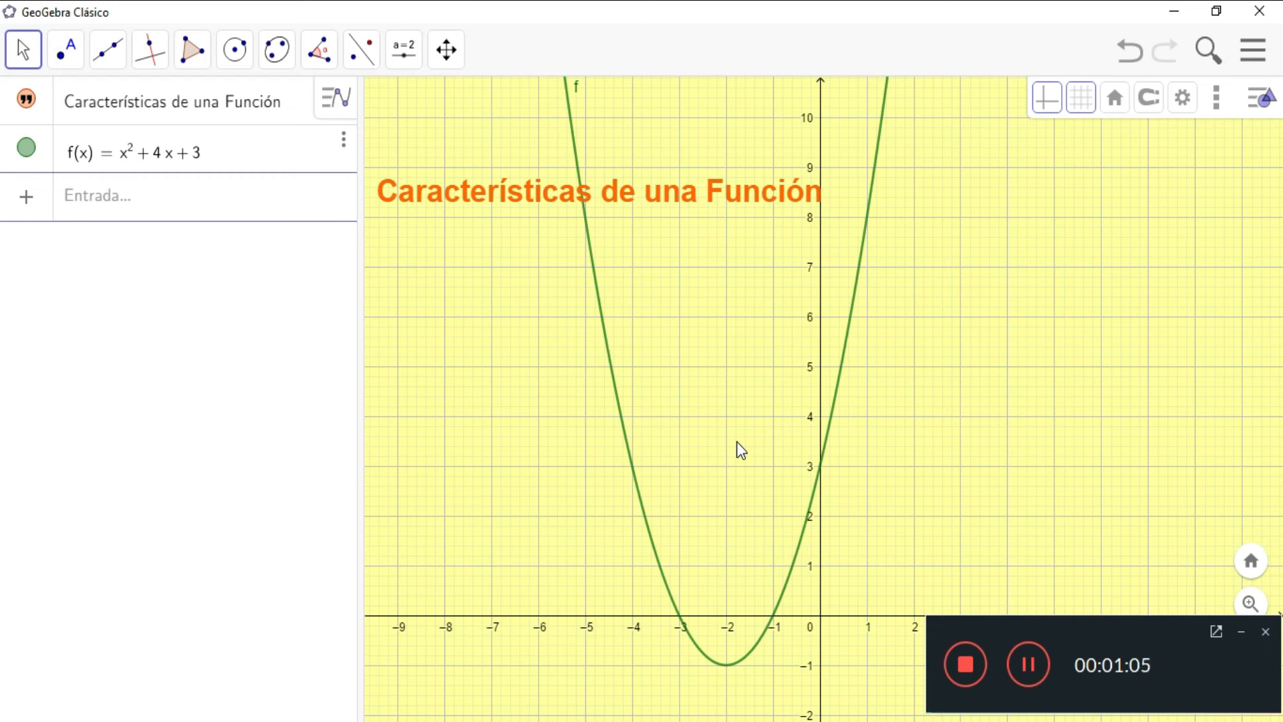
click(100, 208)
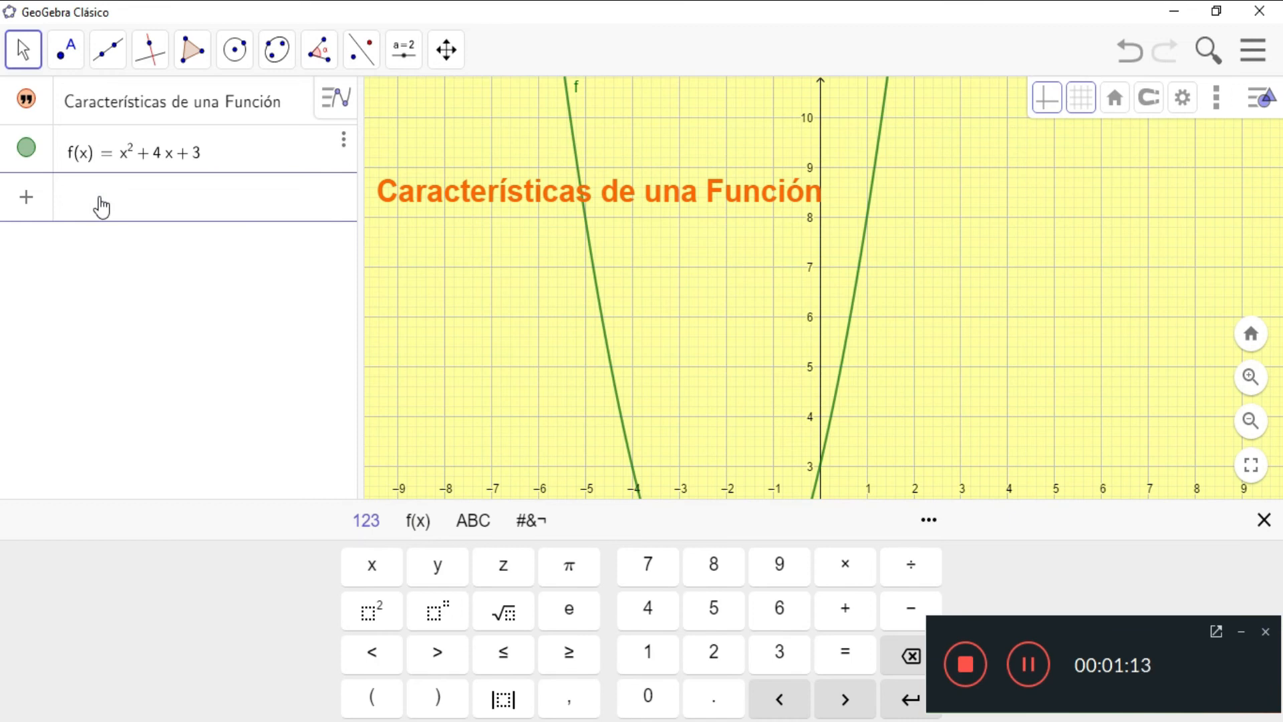
text(Der)
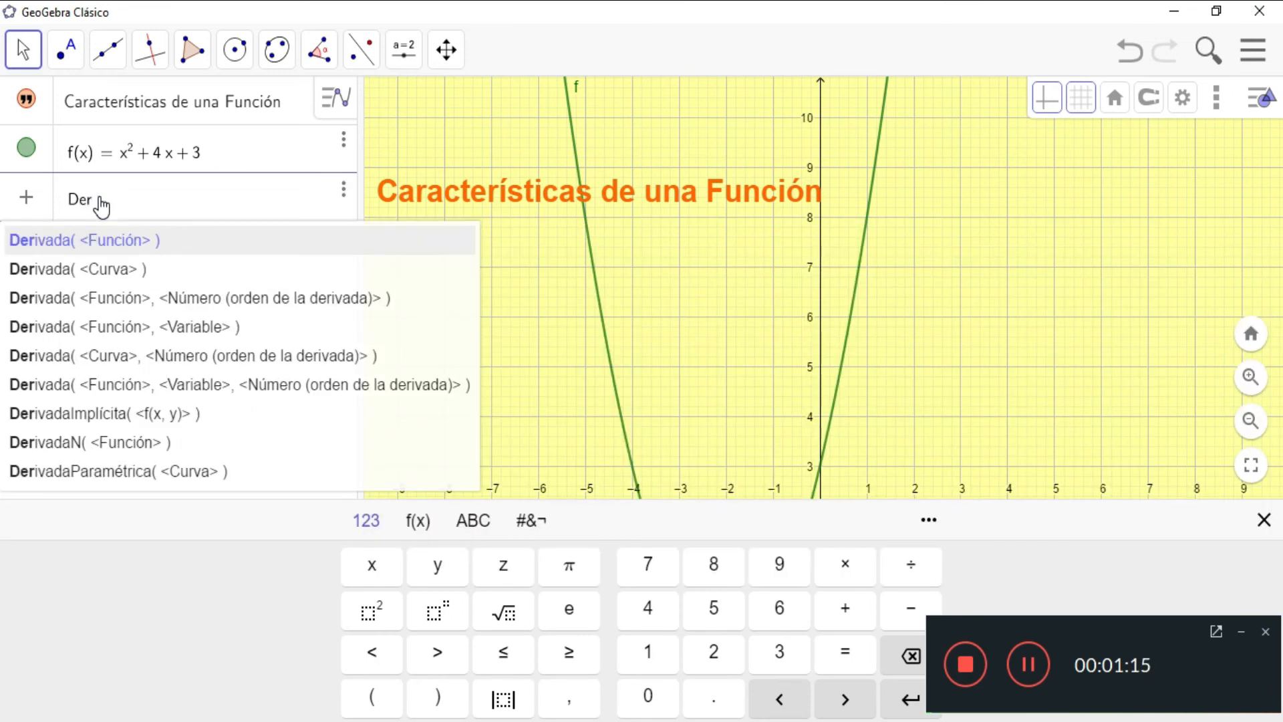
text(ivada)
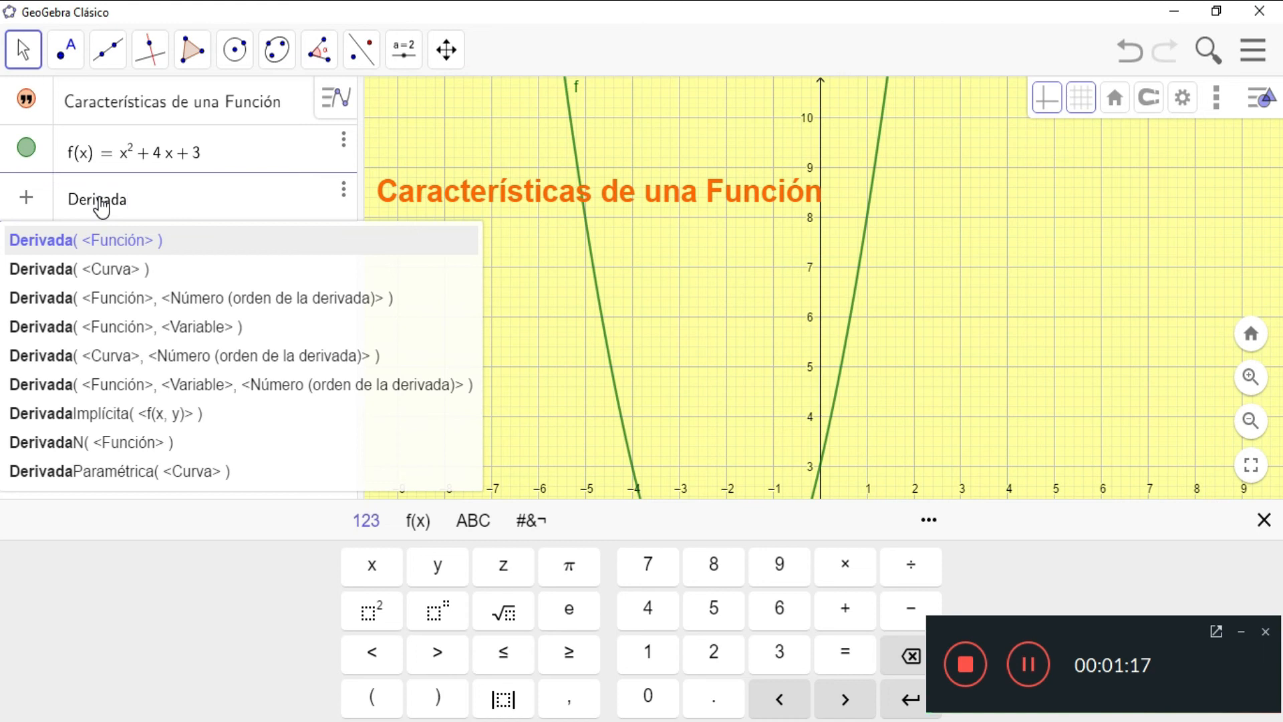
click(105, 245)
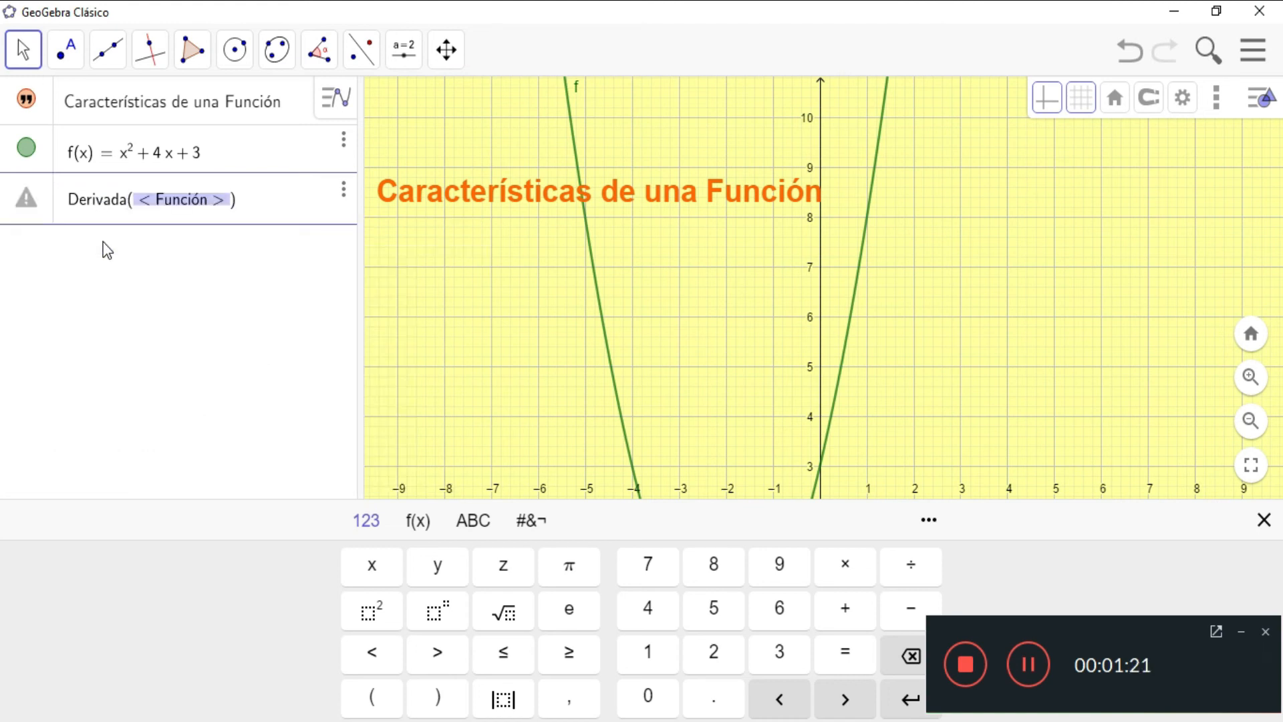
text(f(x)
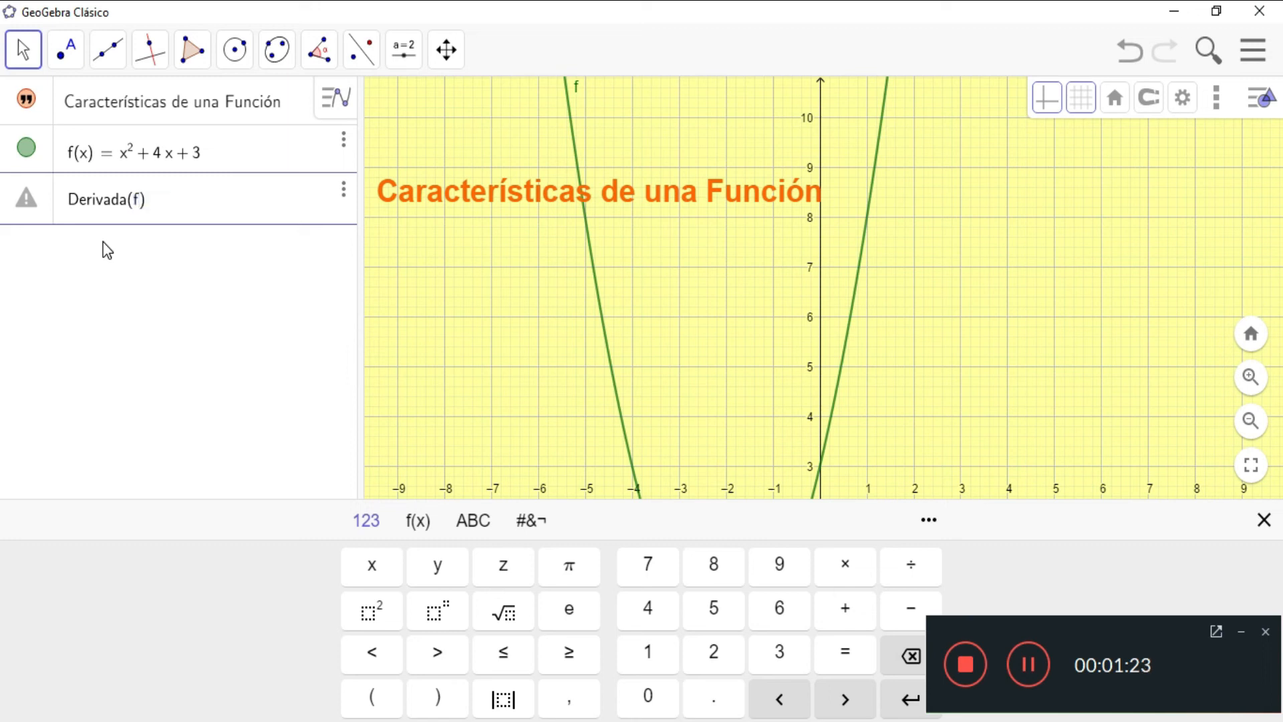
text())
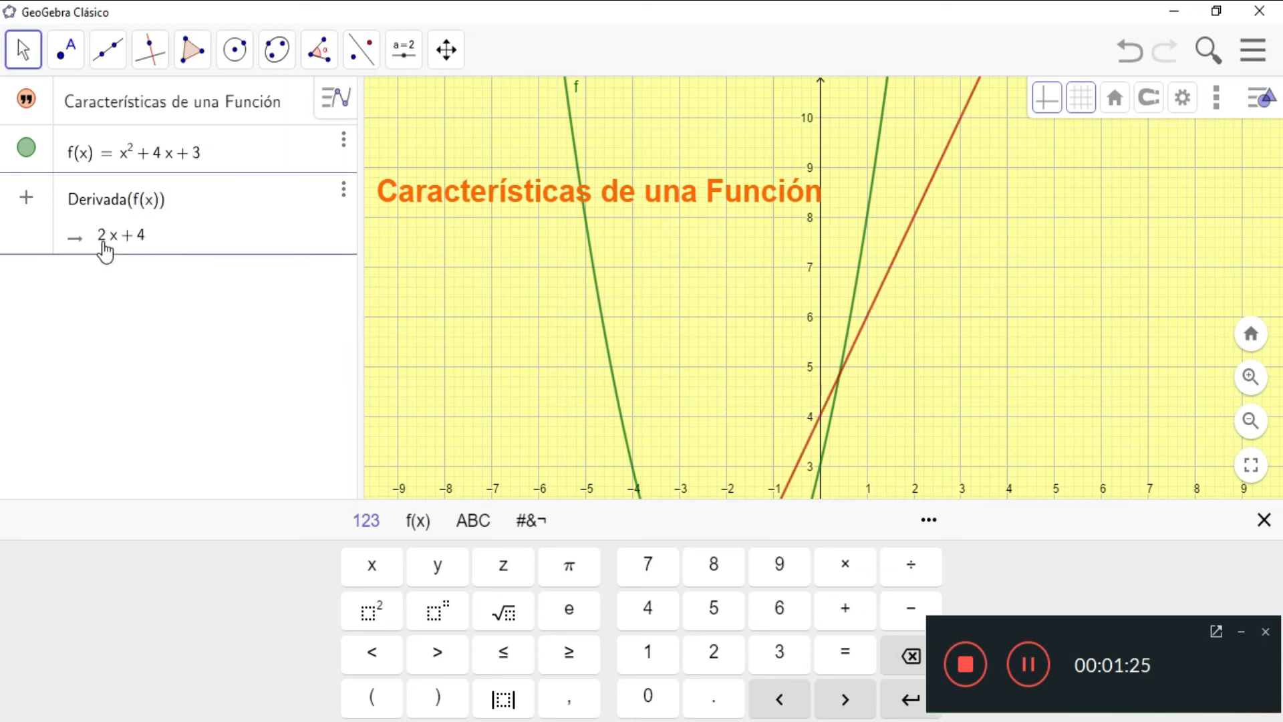
key(Return)
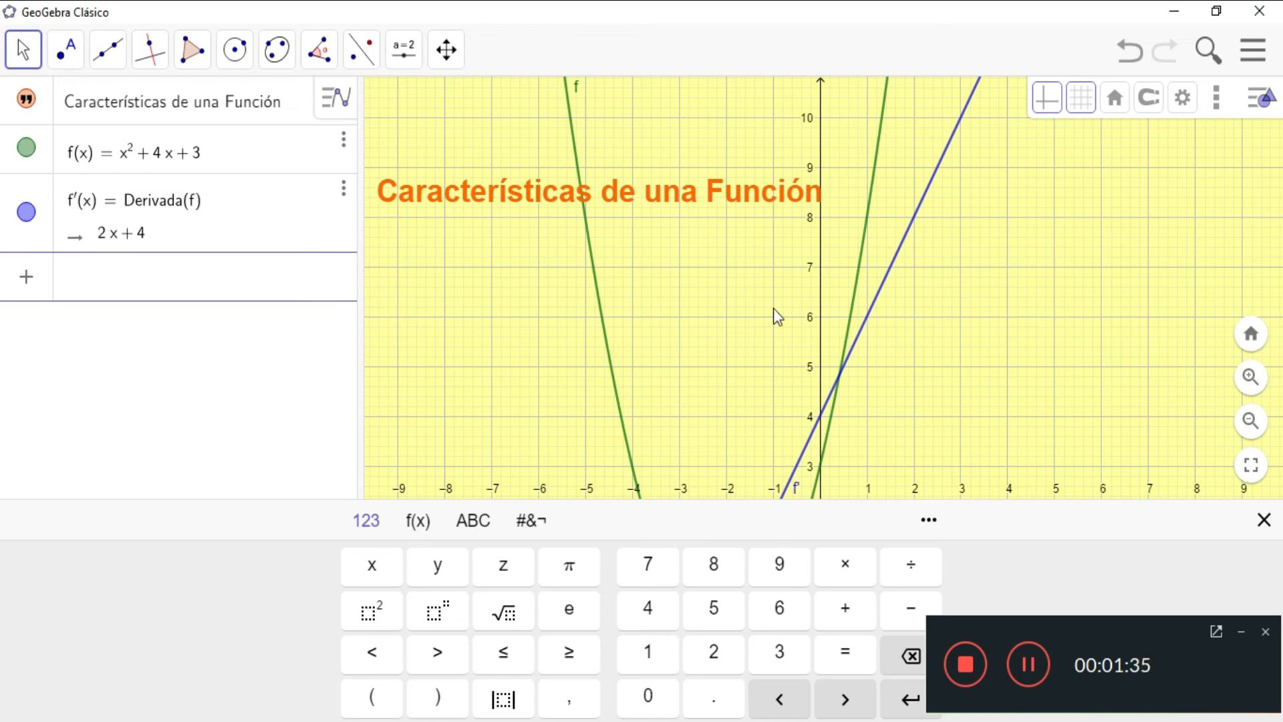
click(520, 262)
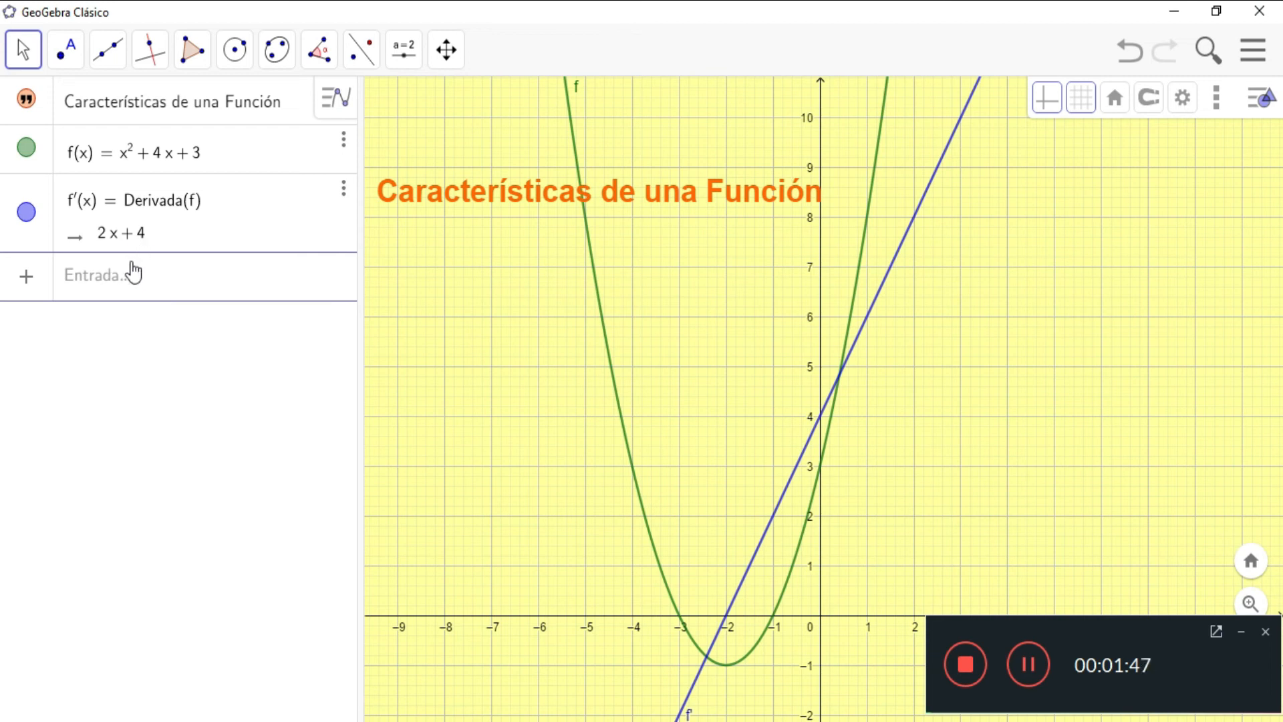
Step: Solve for the zero of the derivative with the command Resuelve, using f' as the equation
click(105, 287)
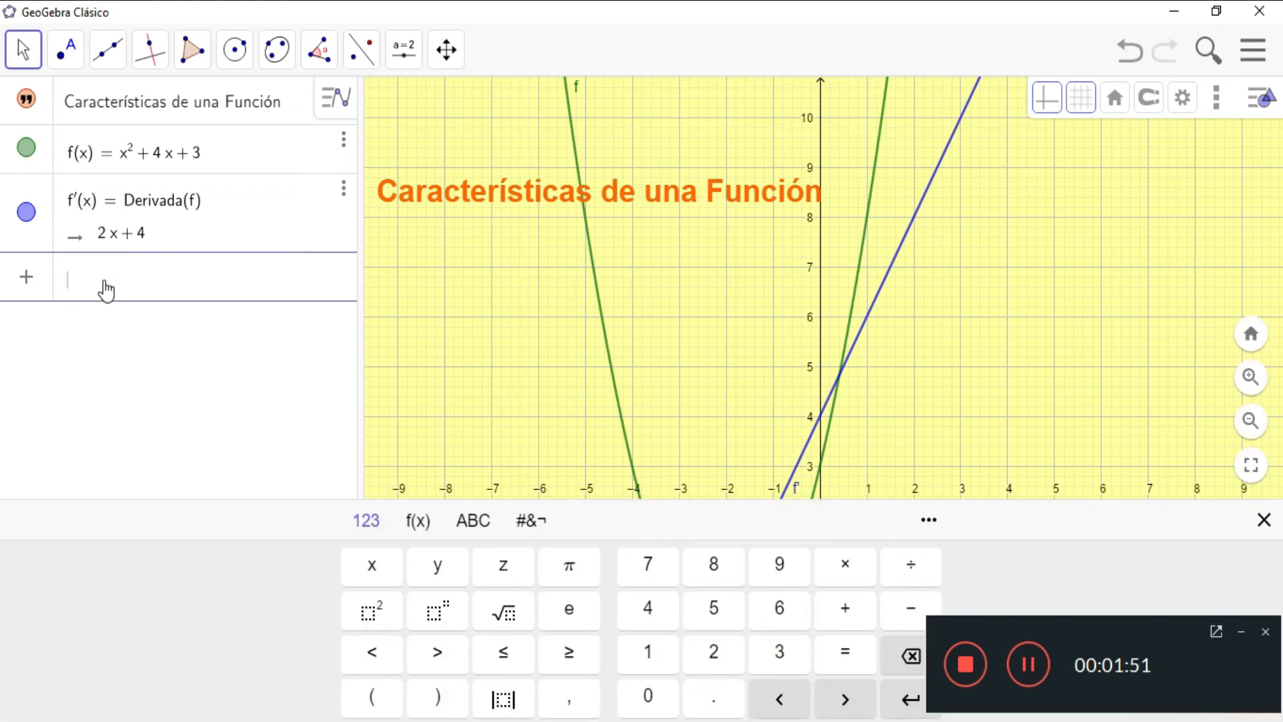
text(Res)
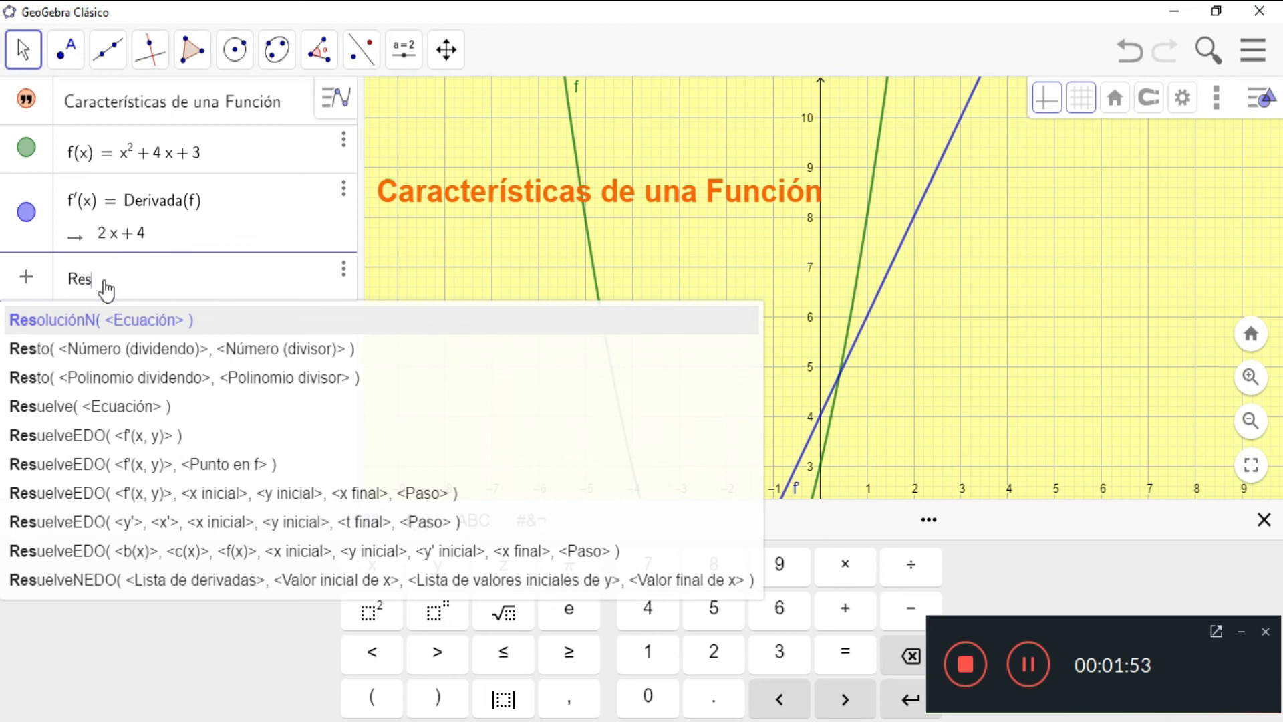
text(uelve)
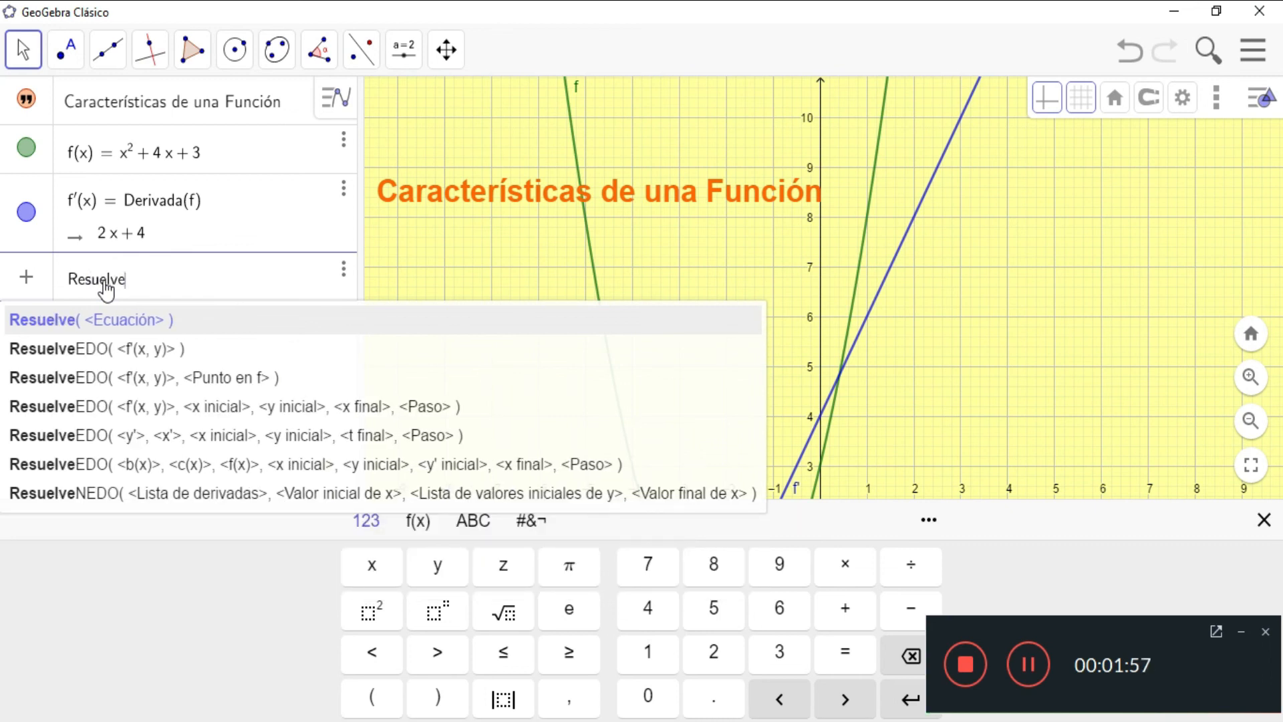
click(123, 331)
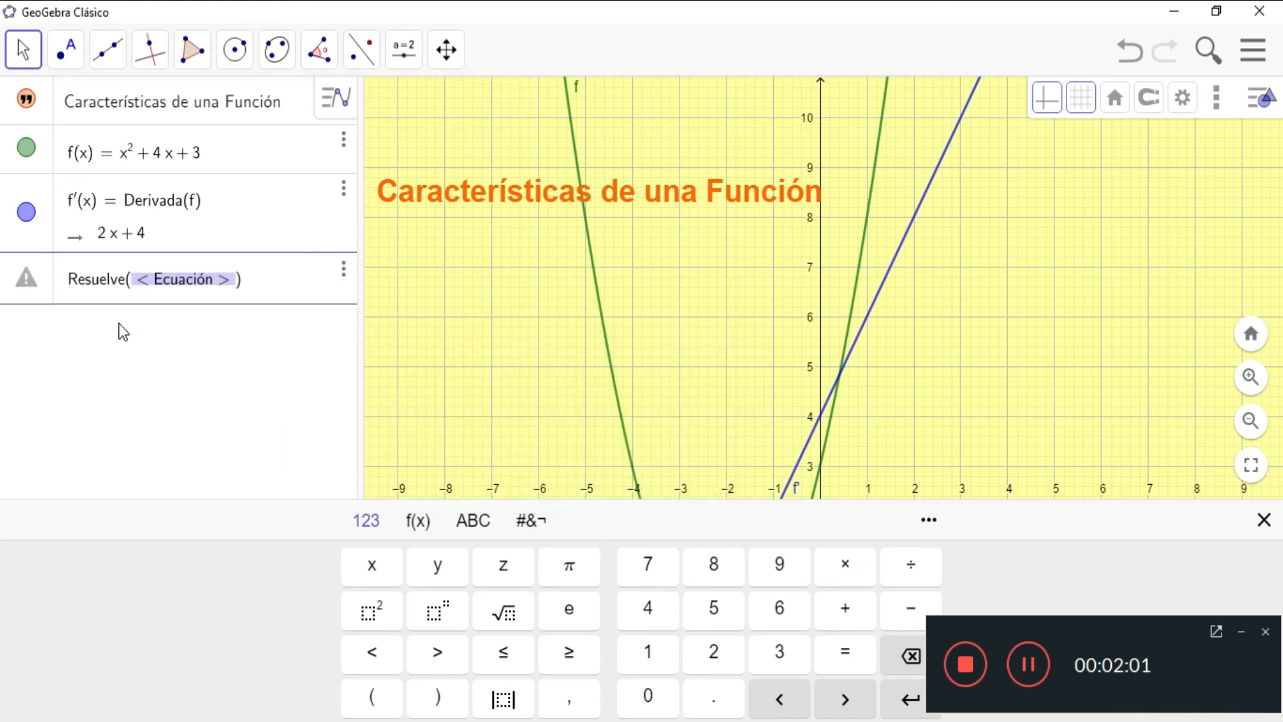
text(f')
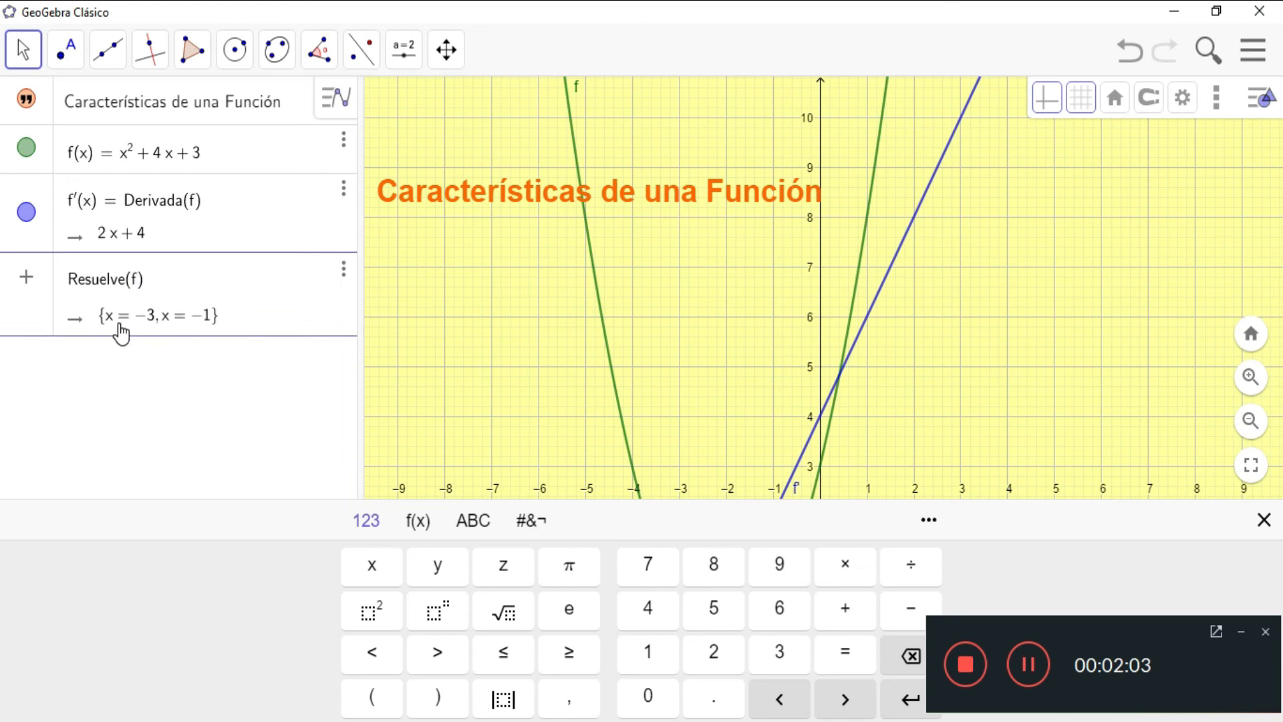
text((x)
key(Return)
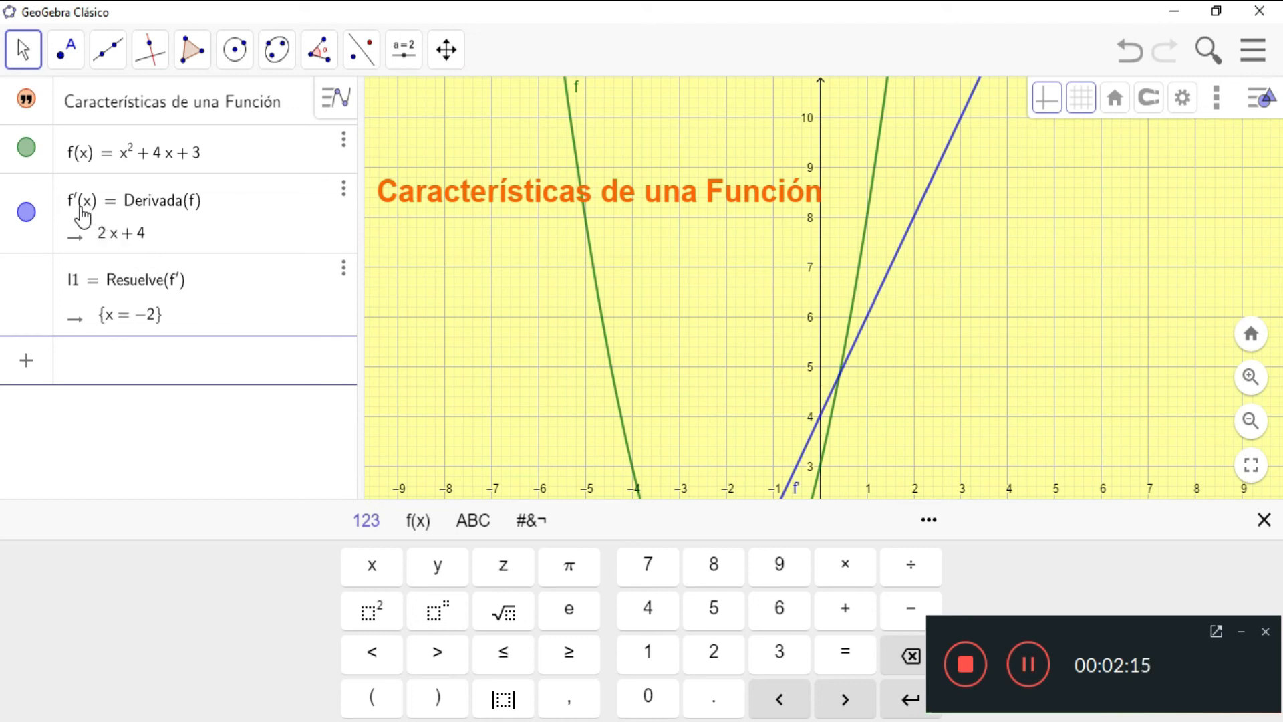
click(510, 374)
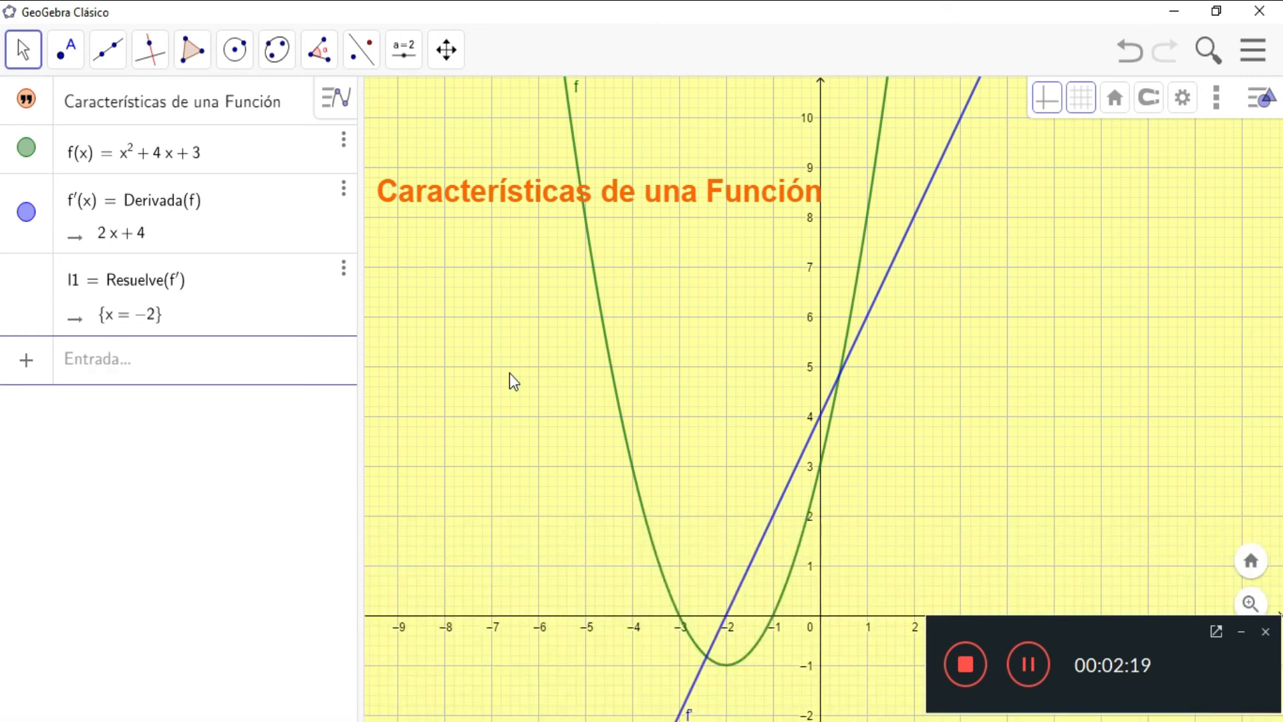
Step: Mark the roots of the parabola f on the graph with the Raíces tool
click(64, 64)
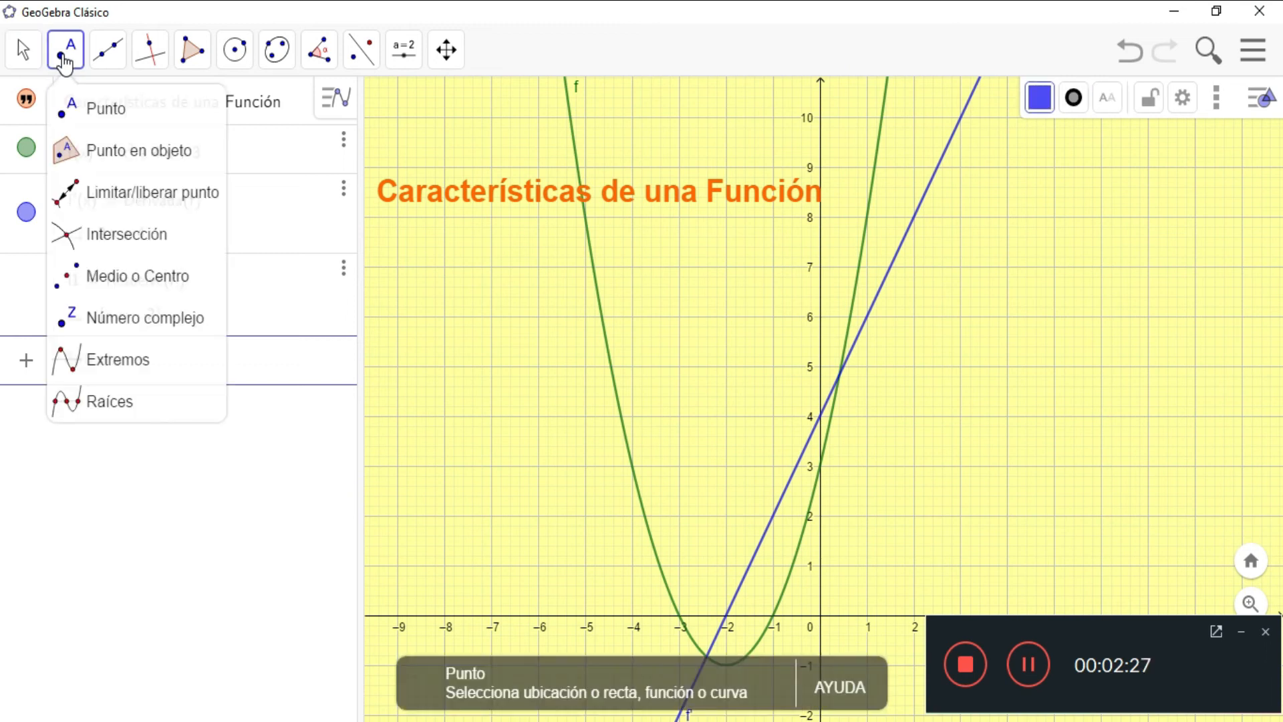
click(117, 411)
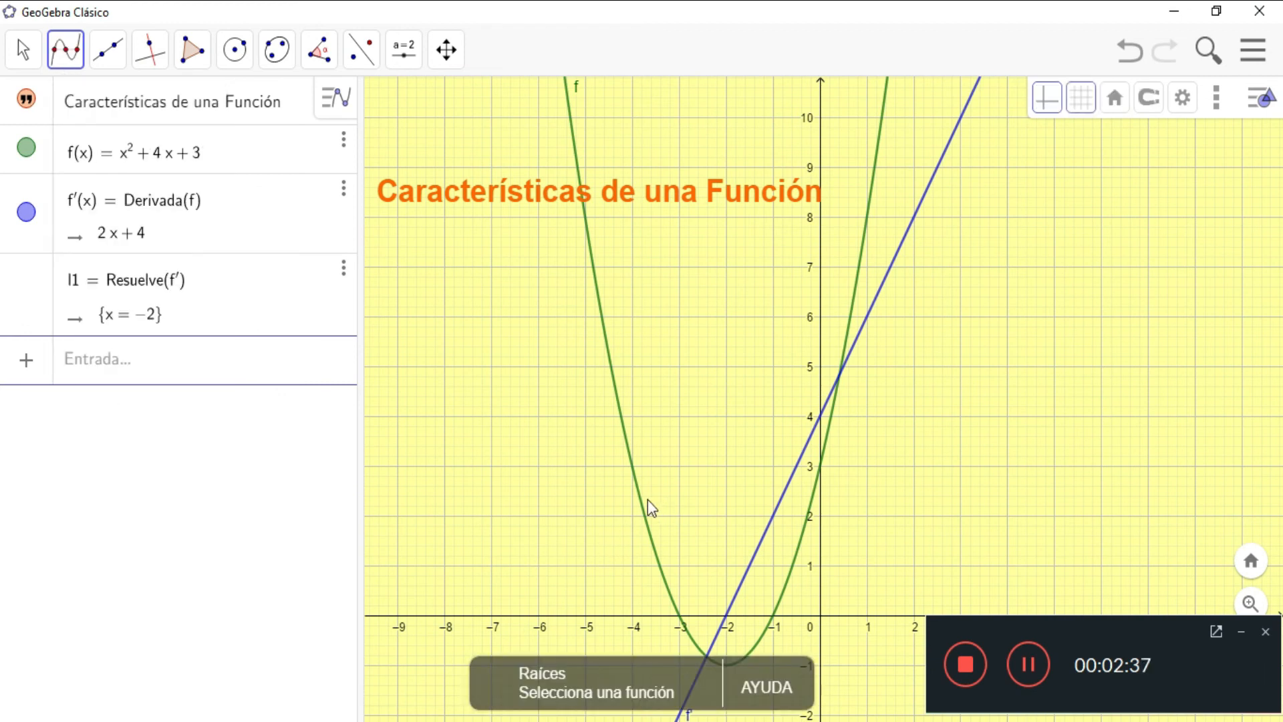
click(645, 521)
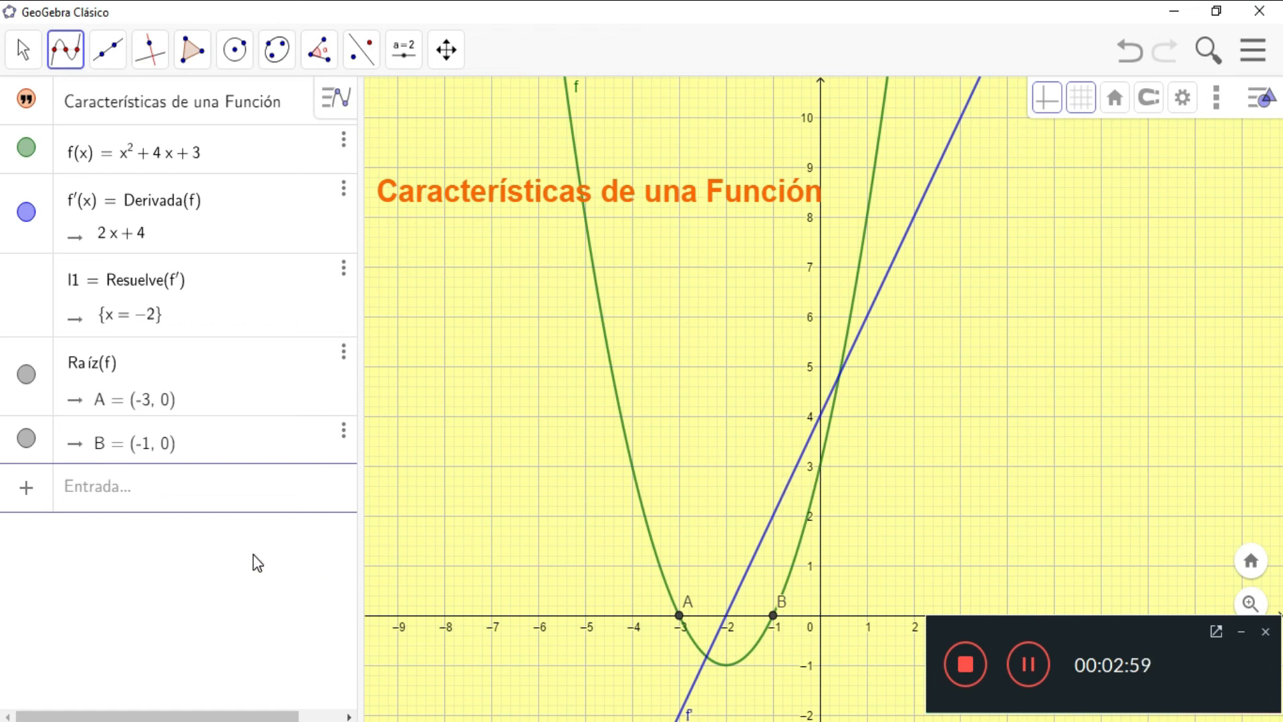
Step: Apply the Extremos tool to the derivative and to the parabola f, and hide the derivative's graph
click(81, 64)
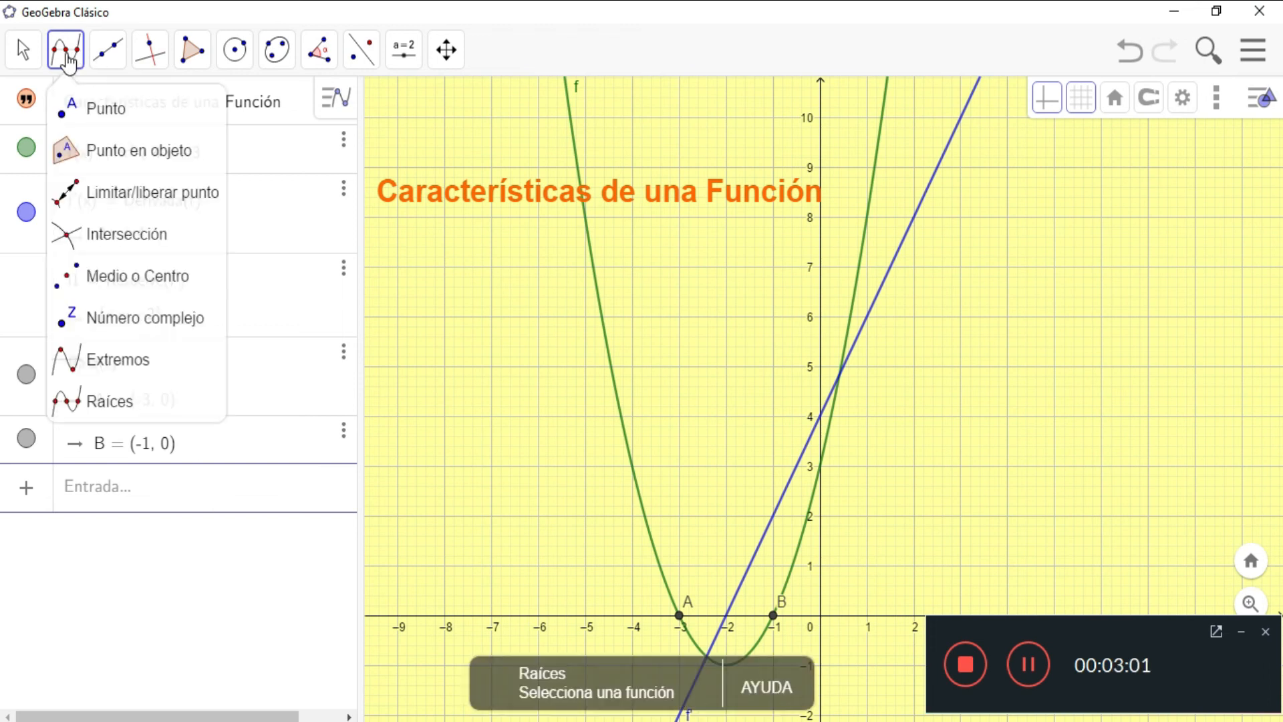
click(134, 372)
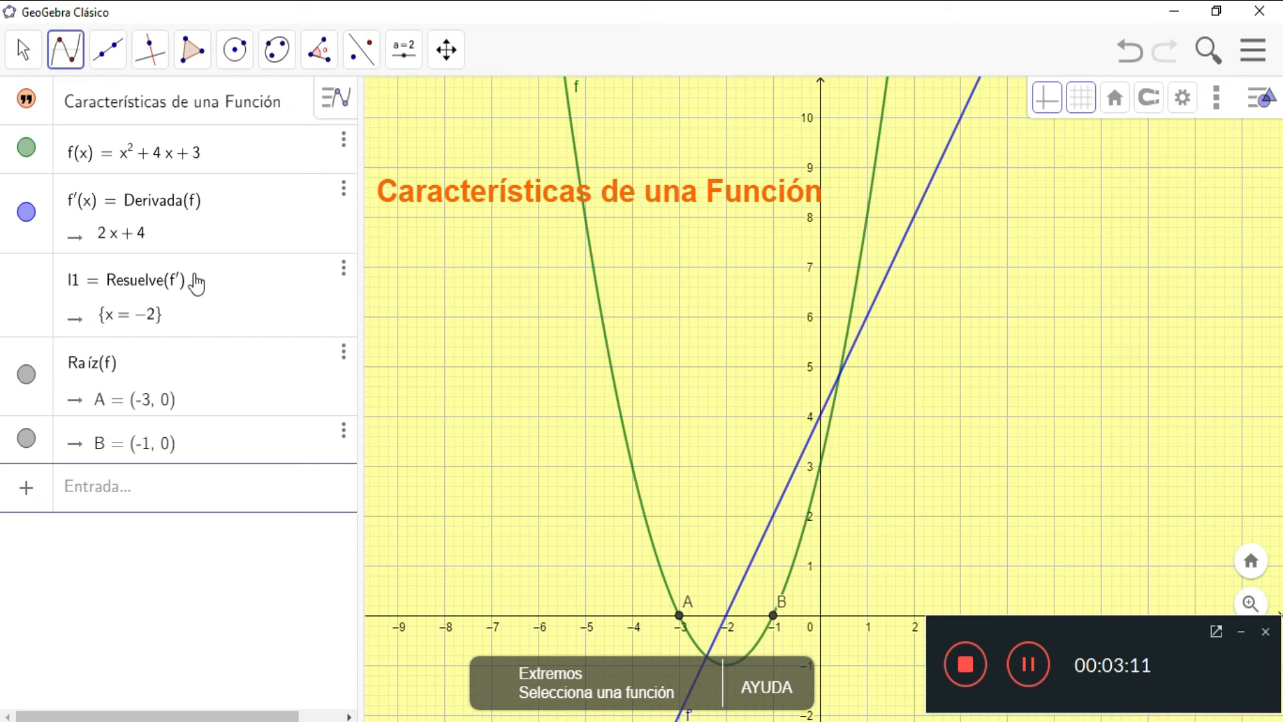
click(27, 212)
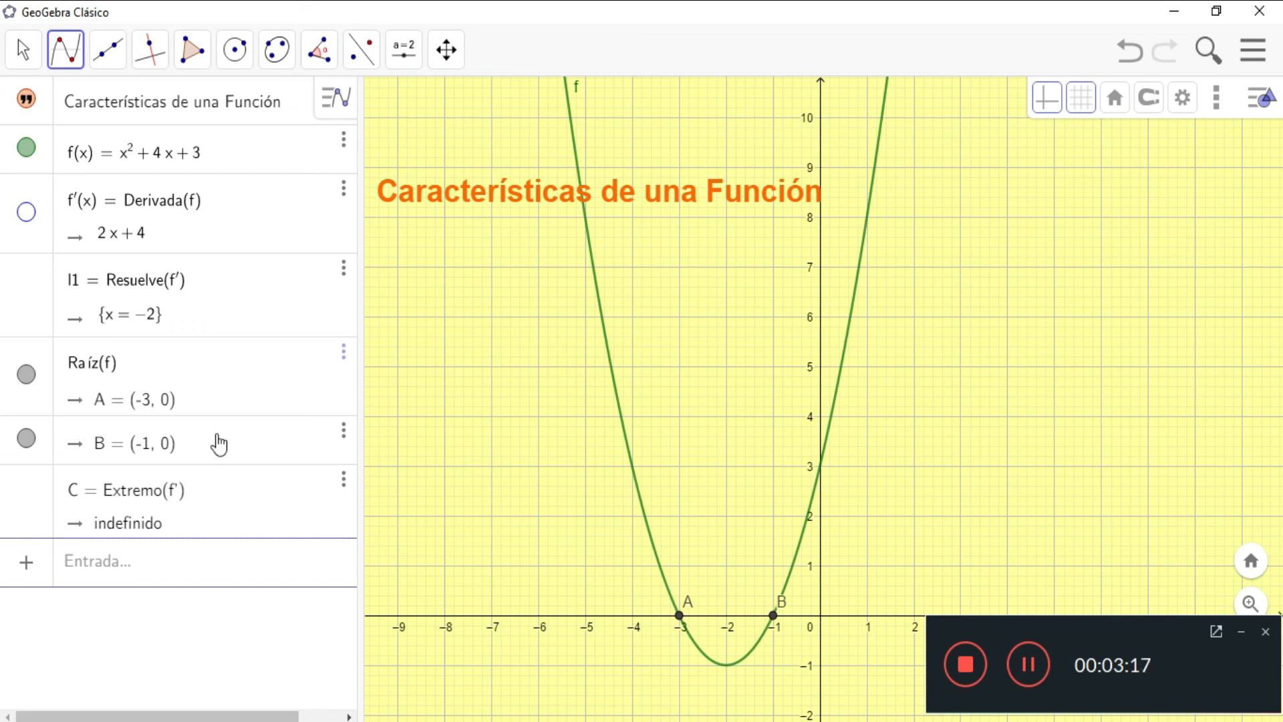
click(619, 411)
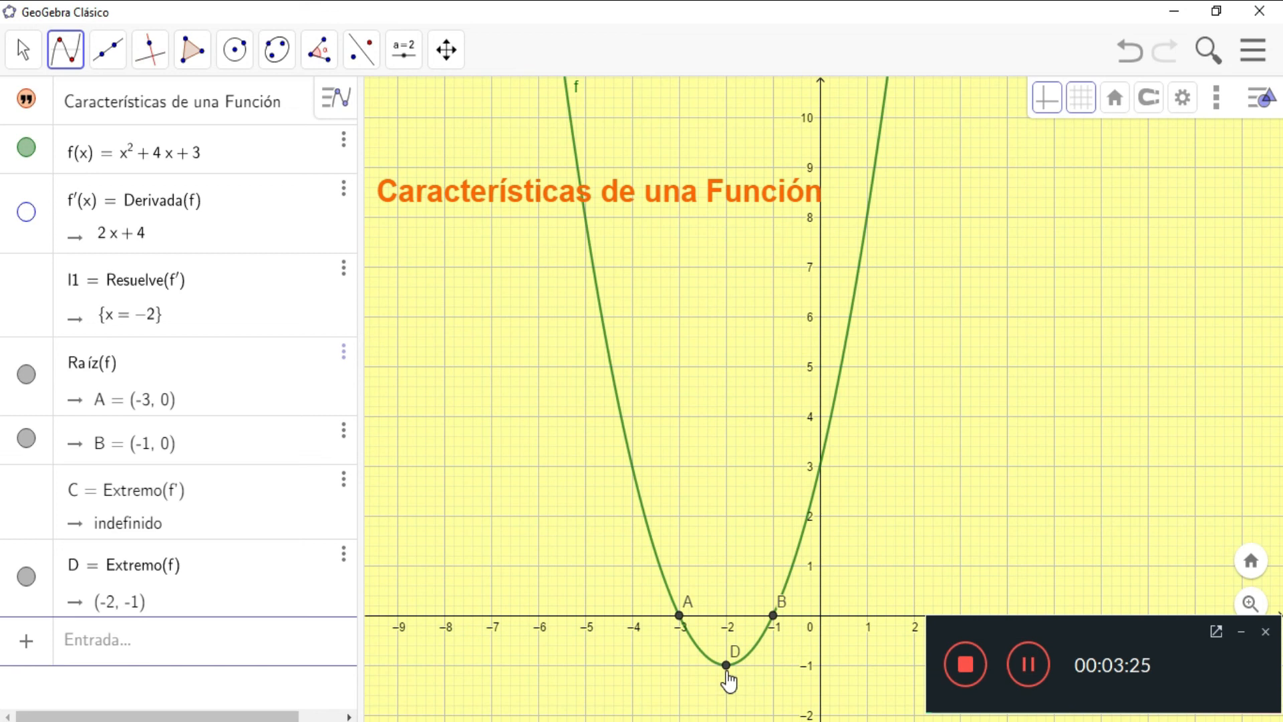
Step: Change the colour of the parabola's extremum point D to red (#FF0000)
click(446, 49)
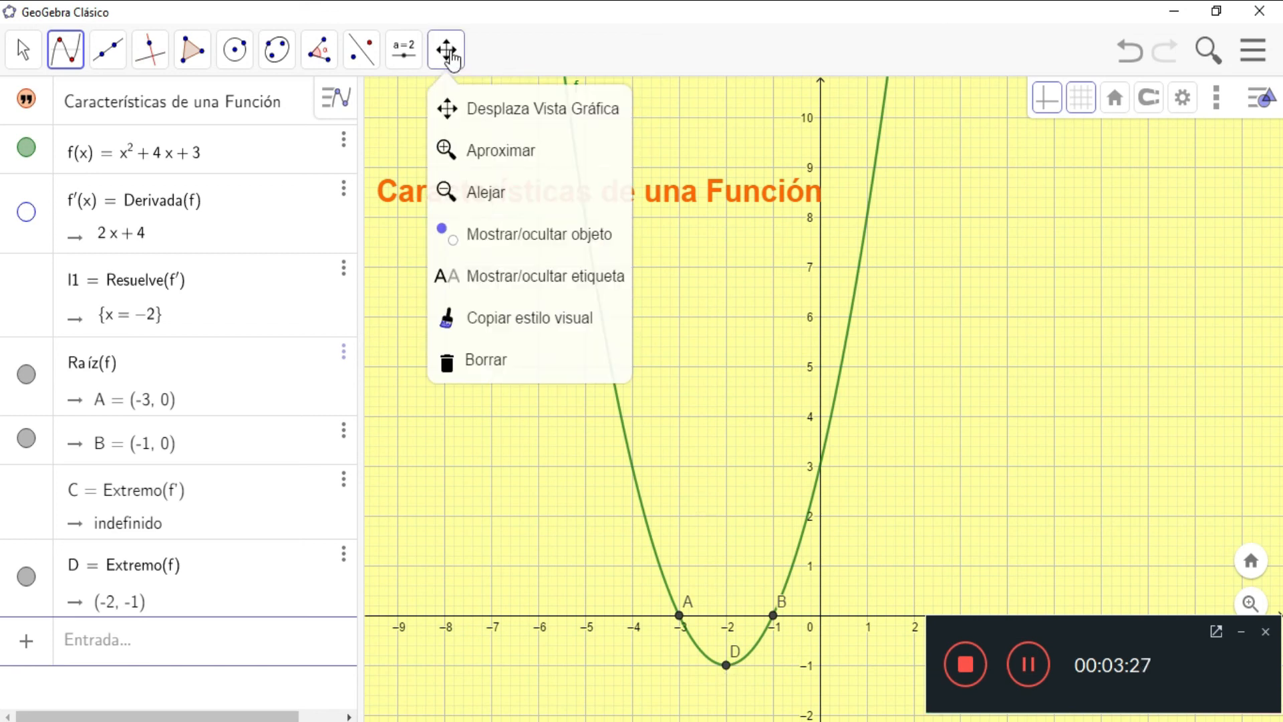
drag(695, 395, 665, 329)
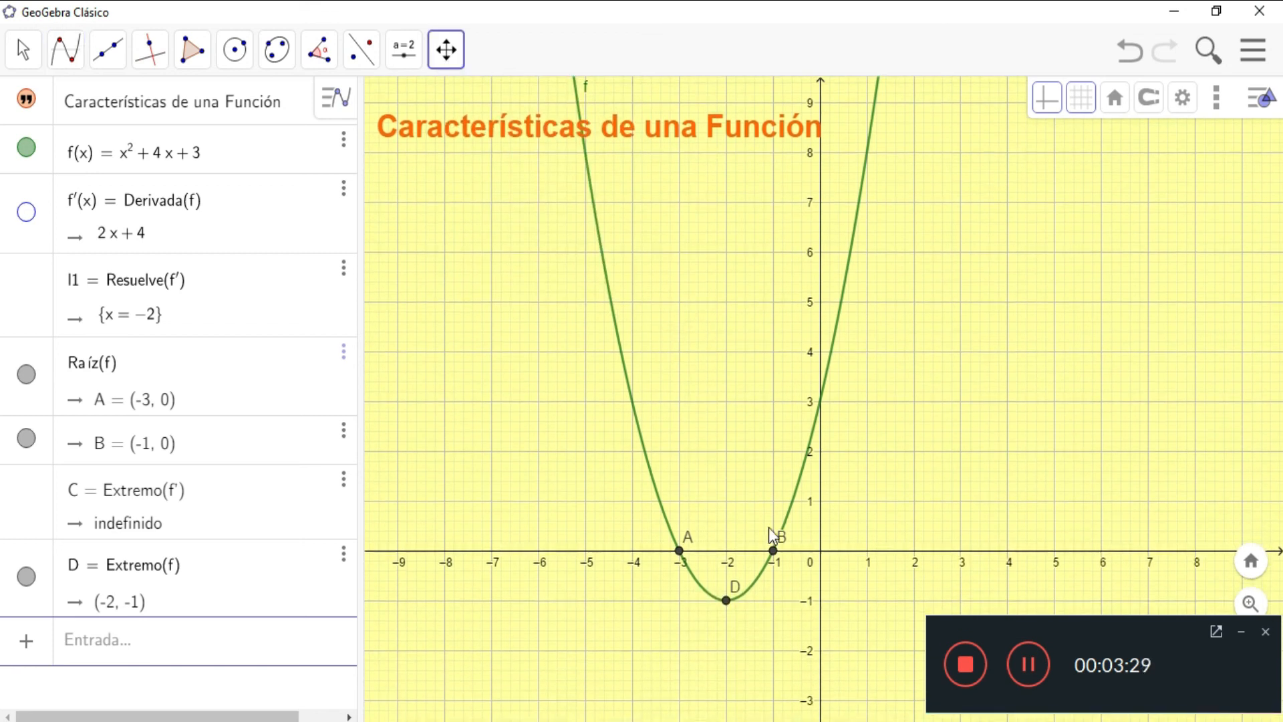
right_click(726, 602)
click(791, 707)
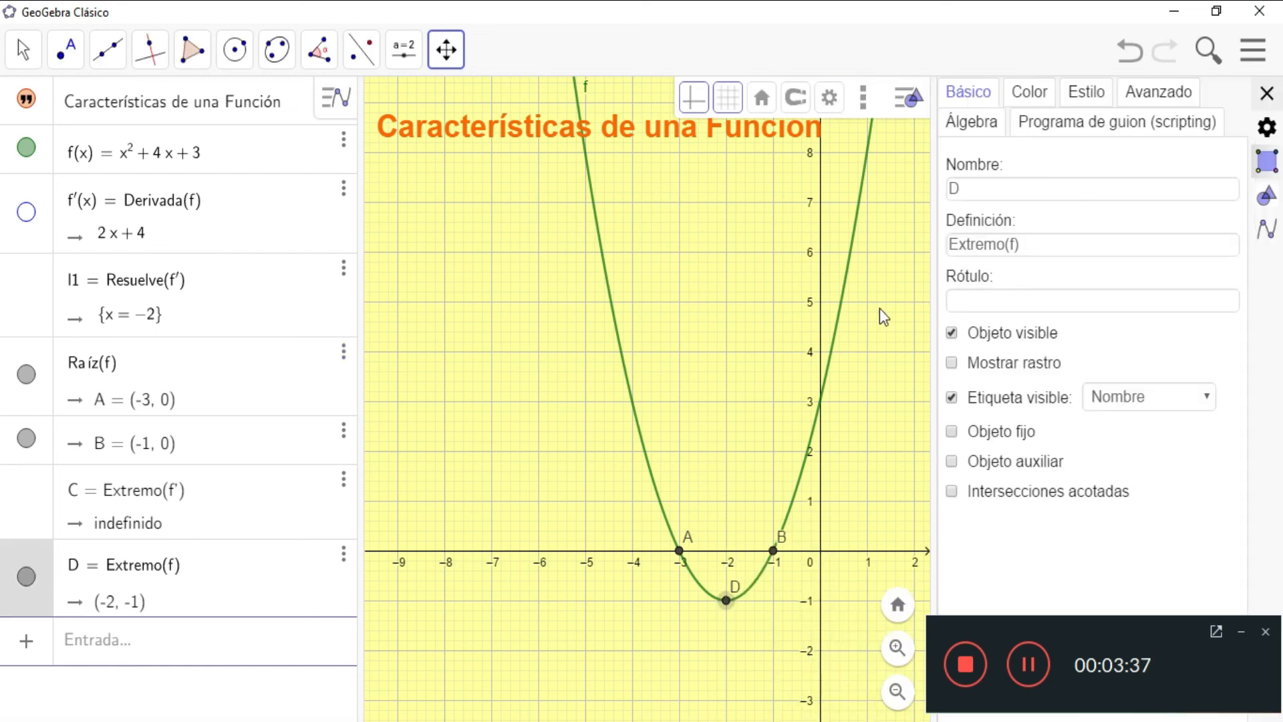
click(1034, 93)
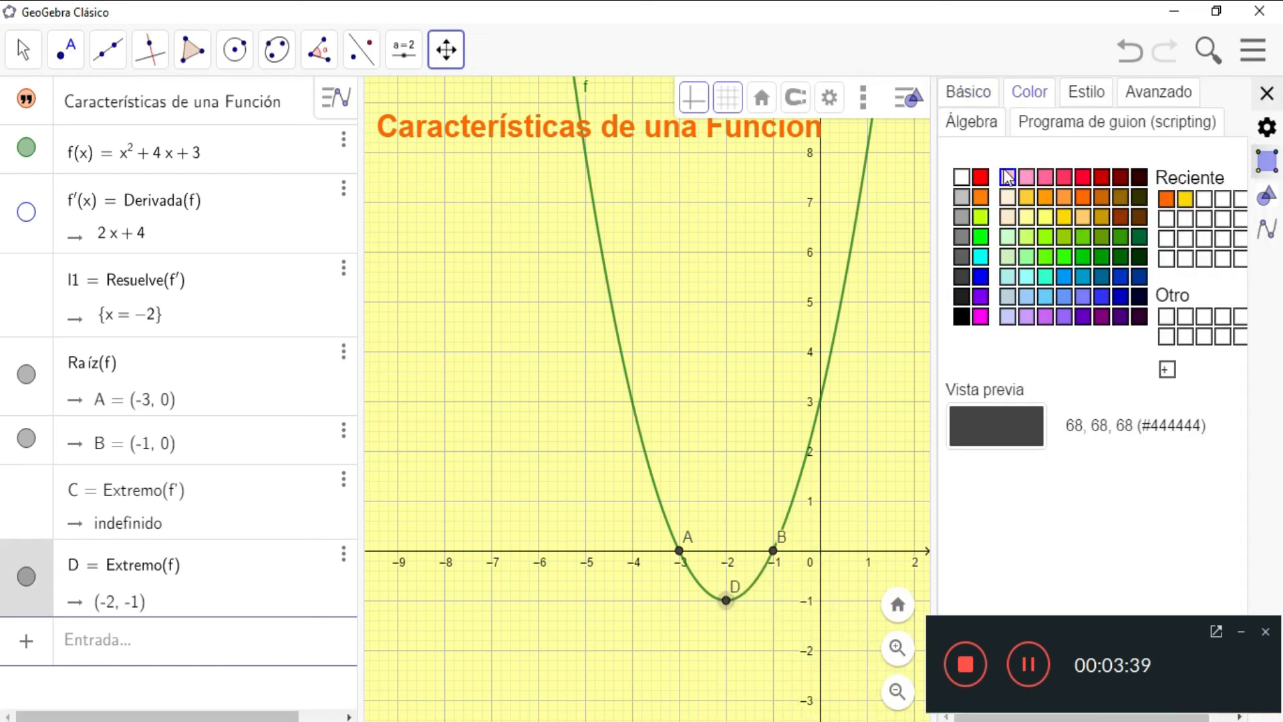
click(981, 178)
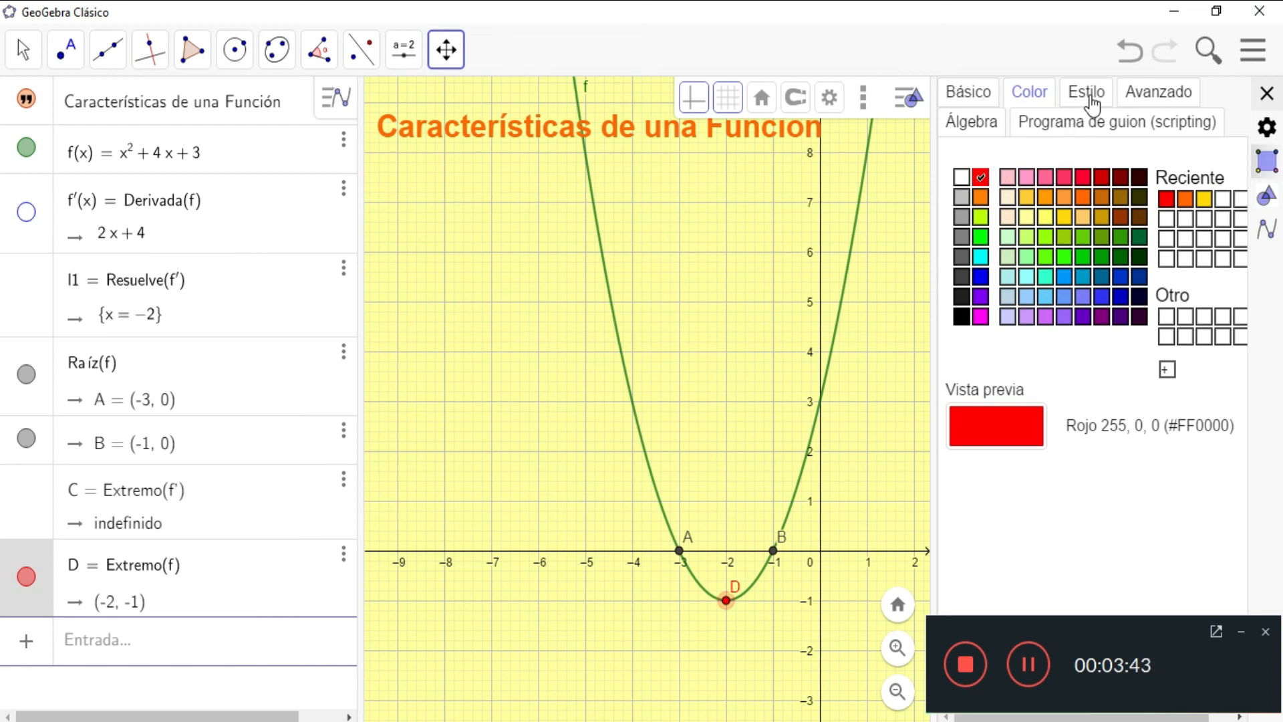
Step: Slightly increase the point size of the parabola's extremum point D
click(1091, 97)
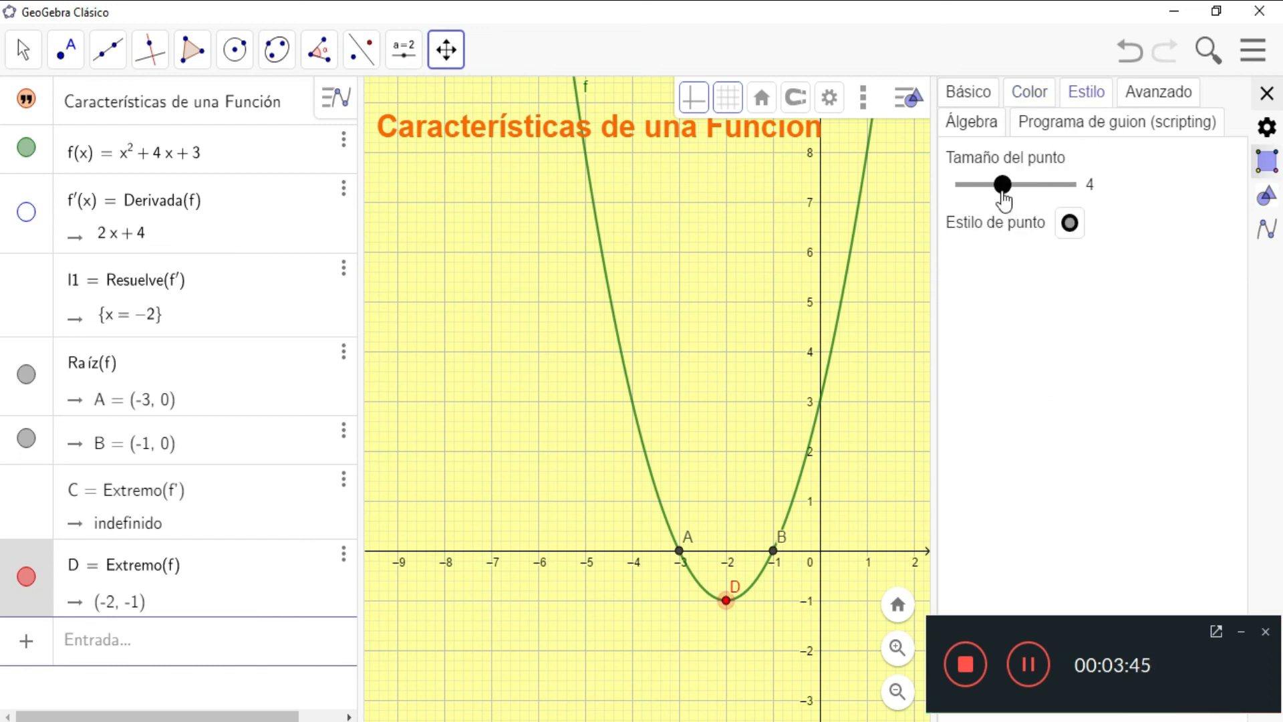
drag(1003, 192, 1017, 193)
click(1267, 94)
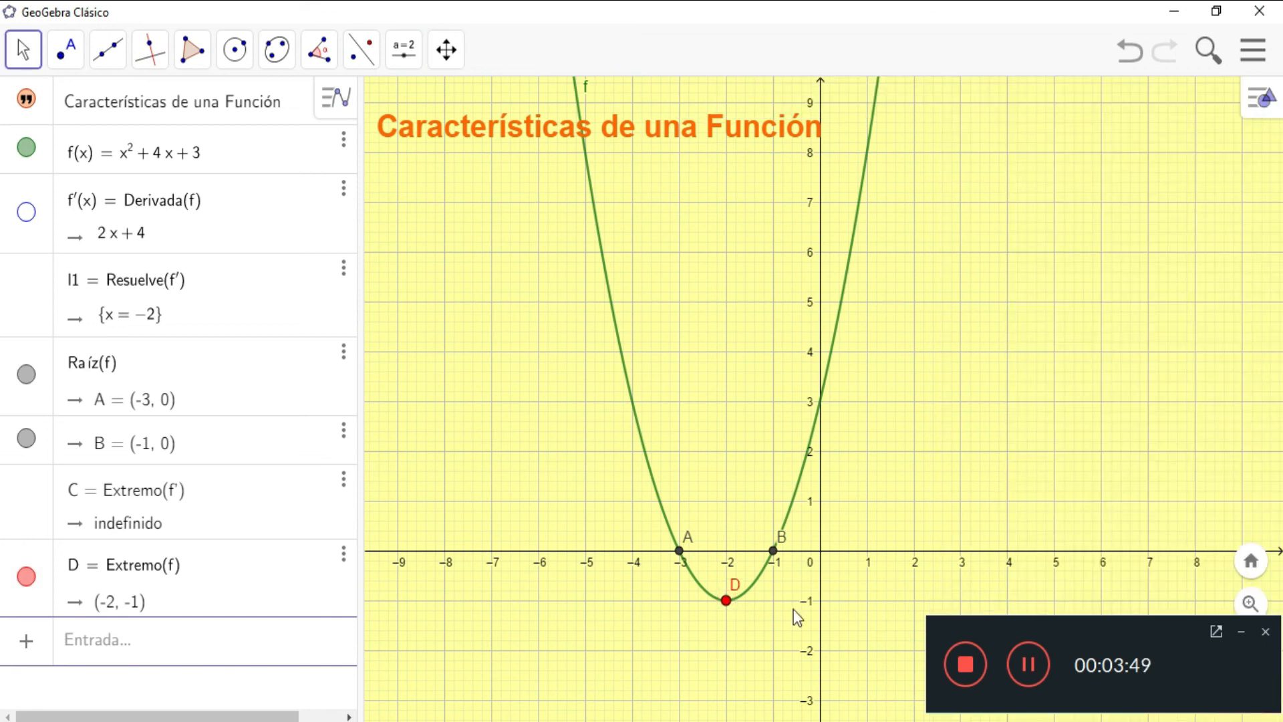
Step: Set the label of extremum point D to show its name and value (Nombre y valor)
right_click(727, 610)
click(771, 709)
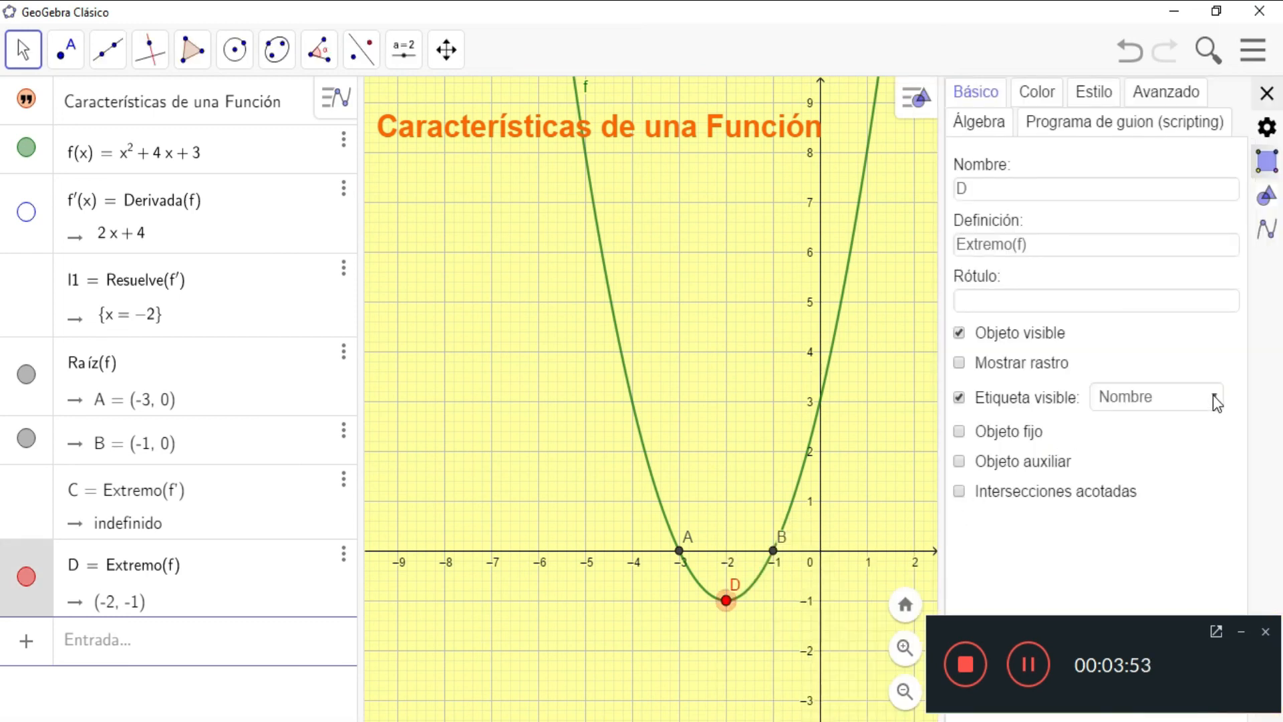
click(1215, 401)
click(1183, 439)
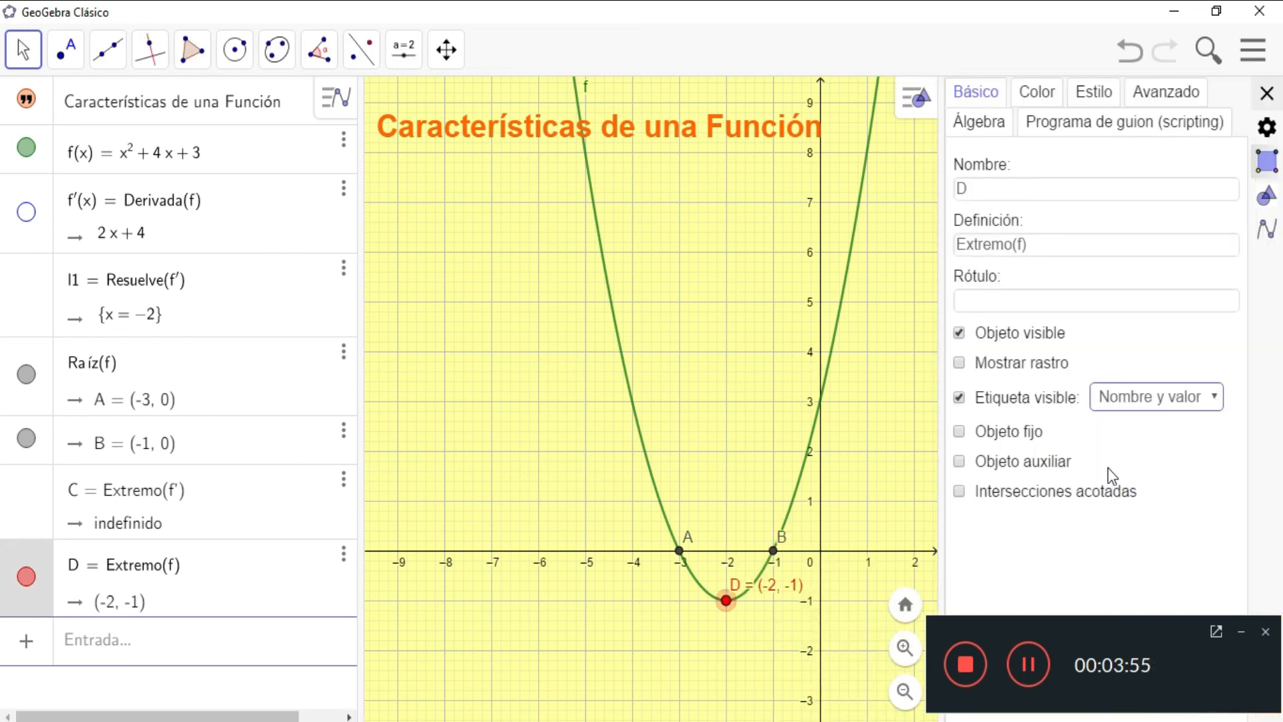
click(1264, 93)
click(1264, 94)
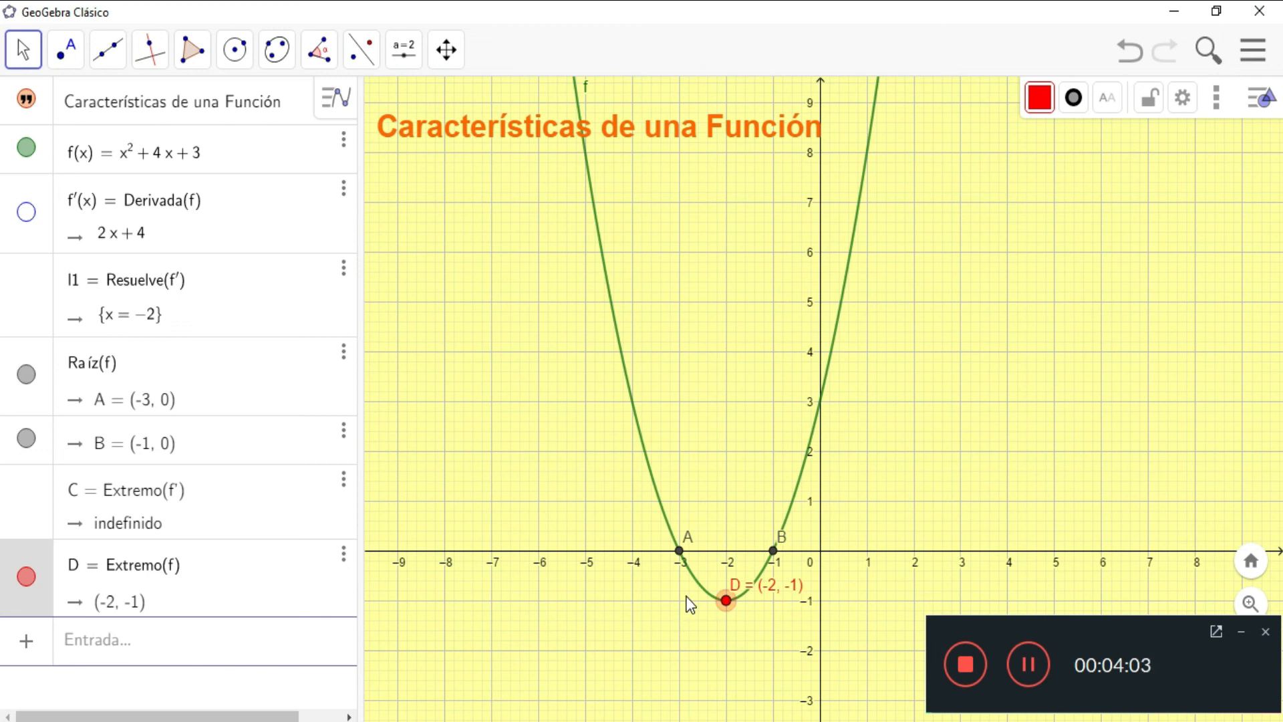
click(447, 52)
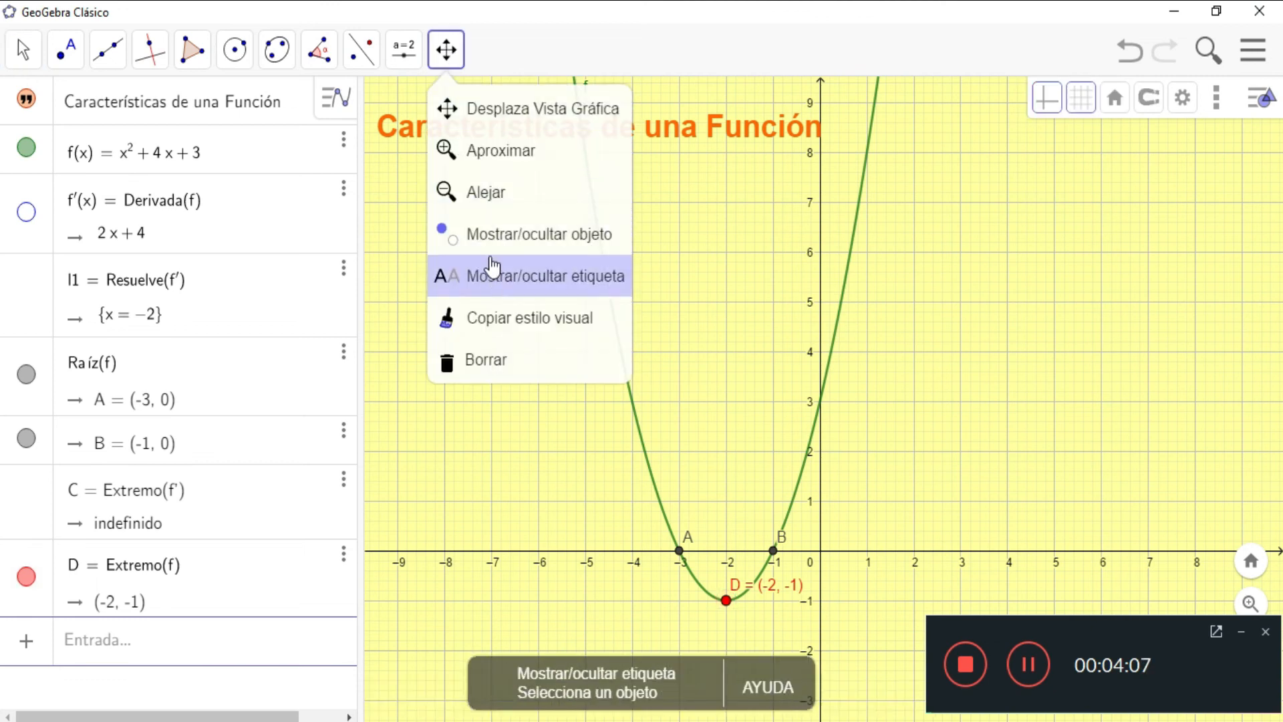
click(404, 49)
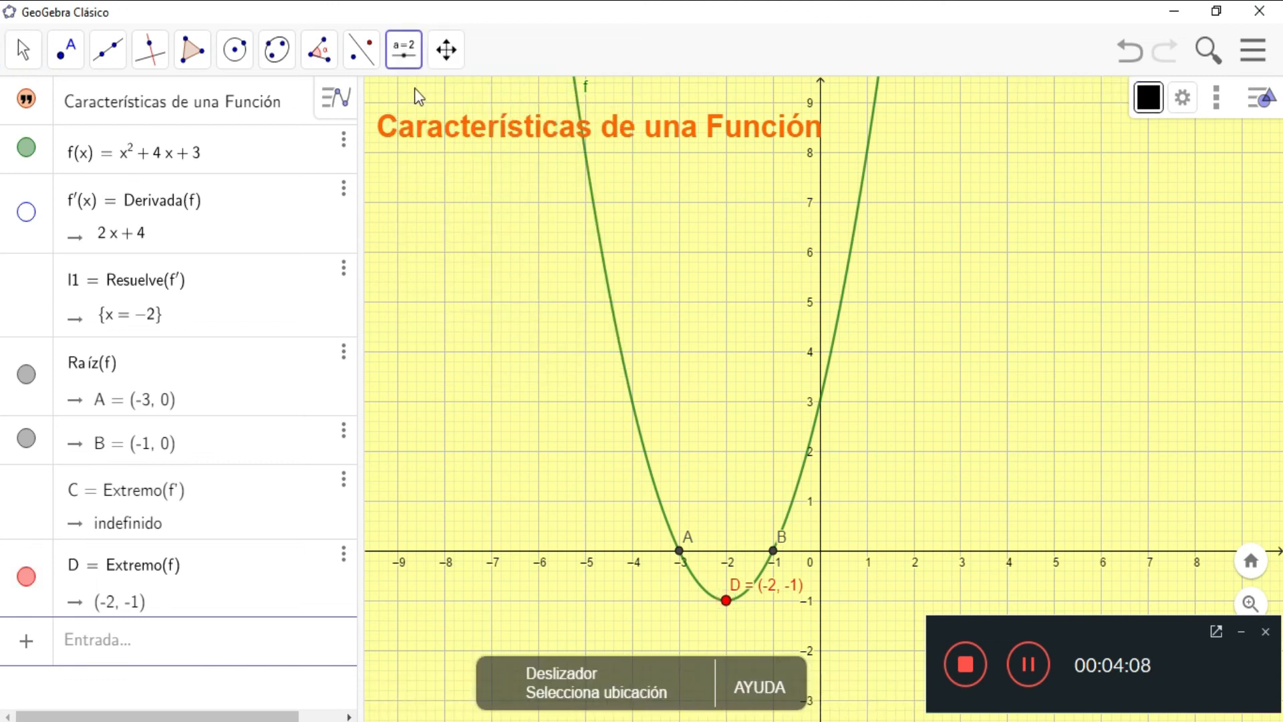
click(444, 207)
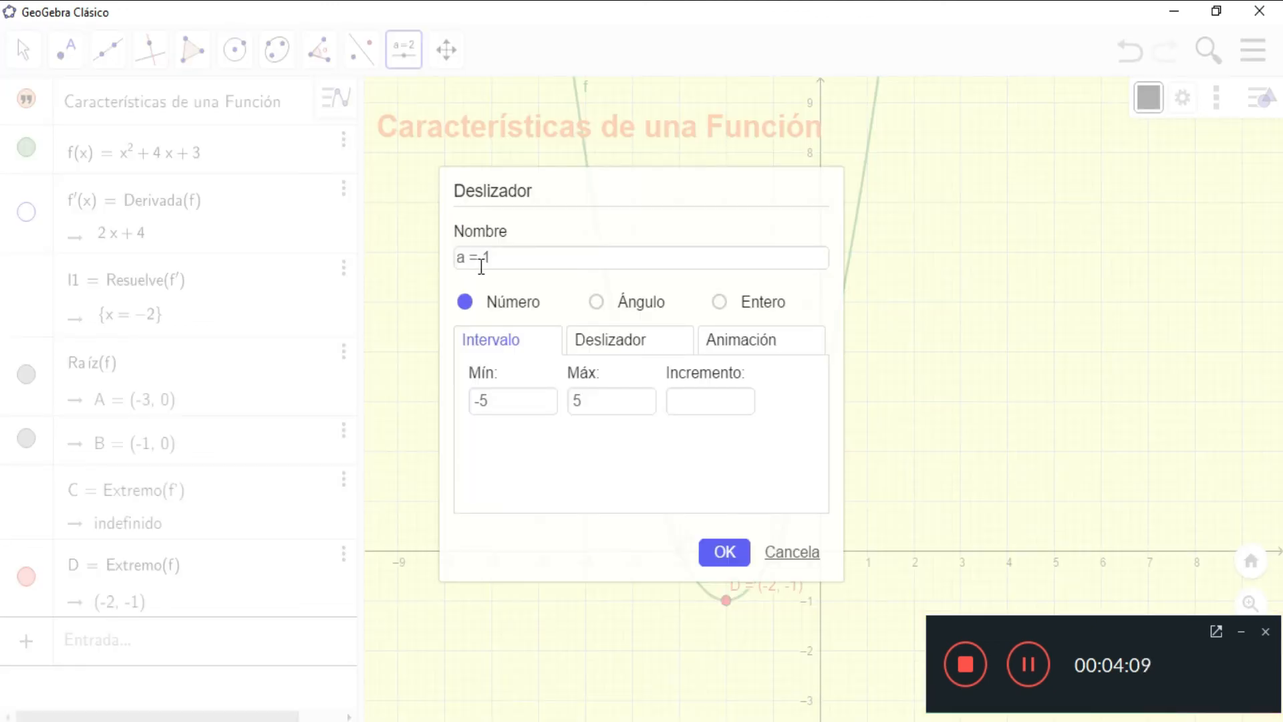
click(802, 564)
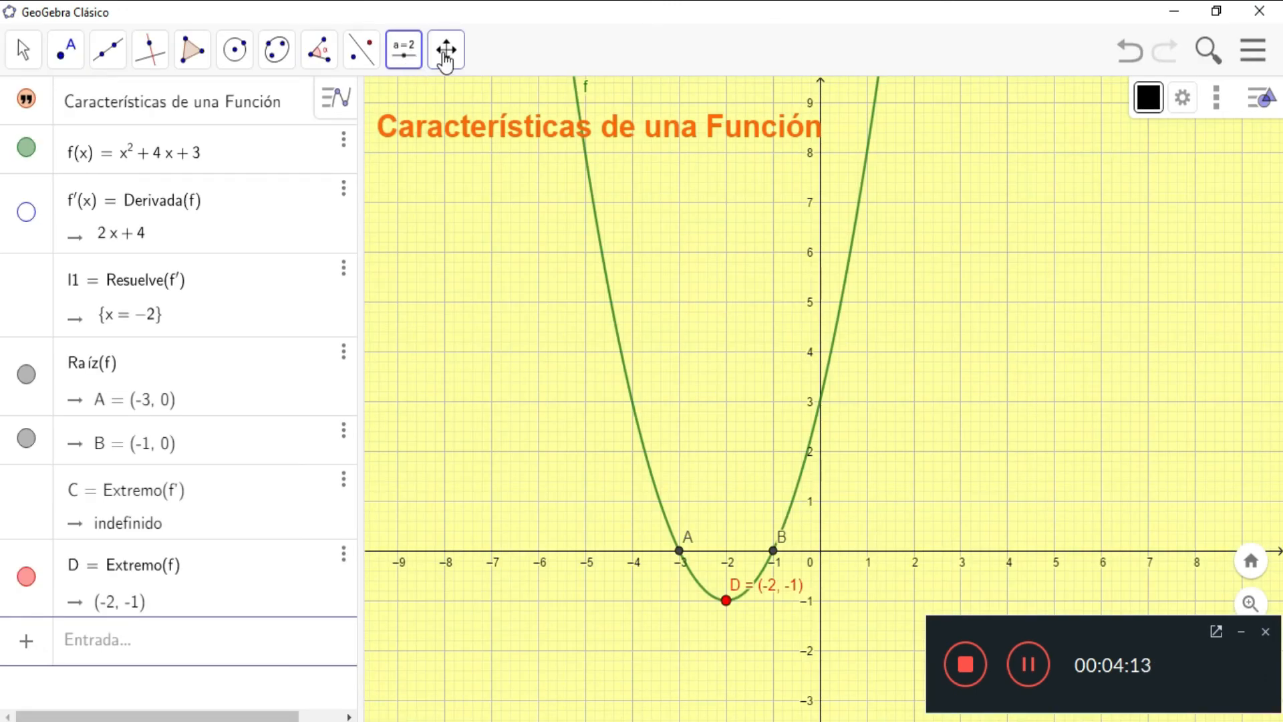
click(444, 56)
Step: Start a text object in the graphics view with the content "Decrece<-"
click(406, 56)
click(406, 55)
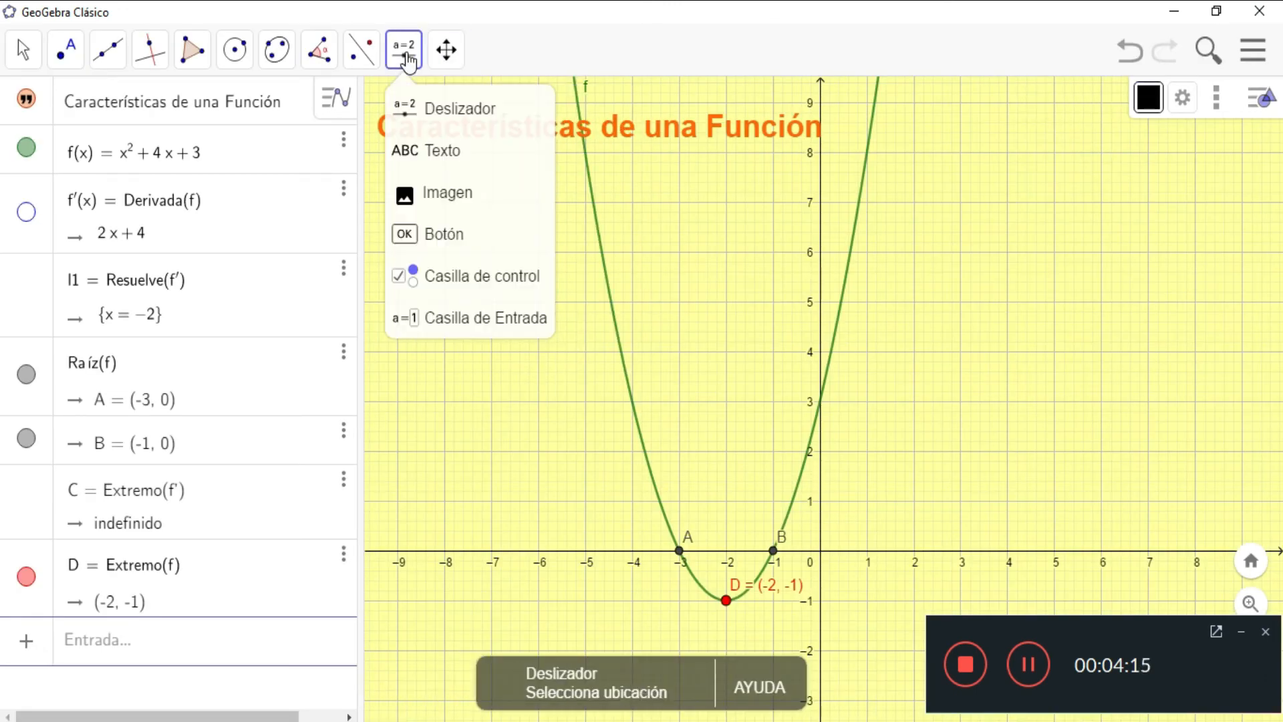
click(415, 146)
click(461, 306)
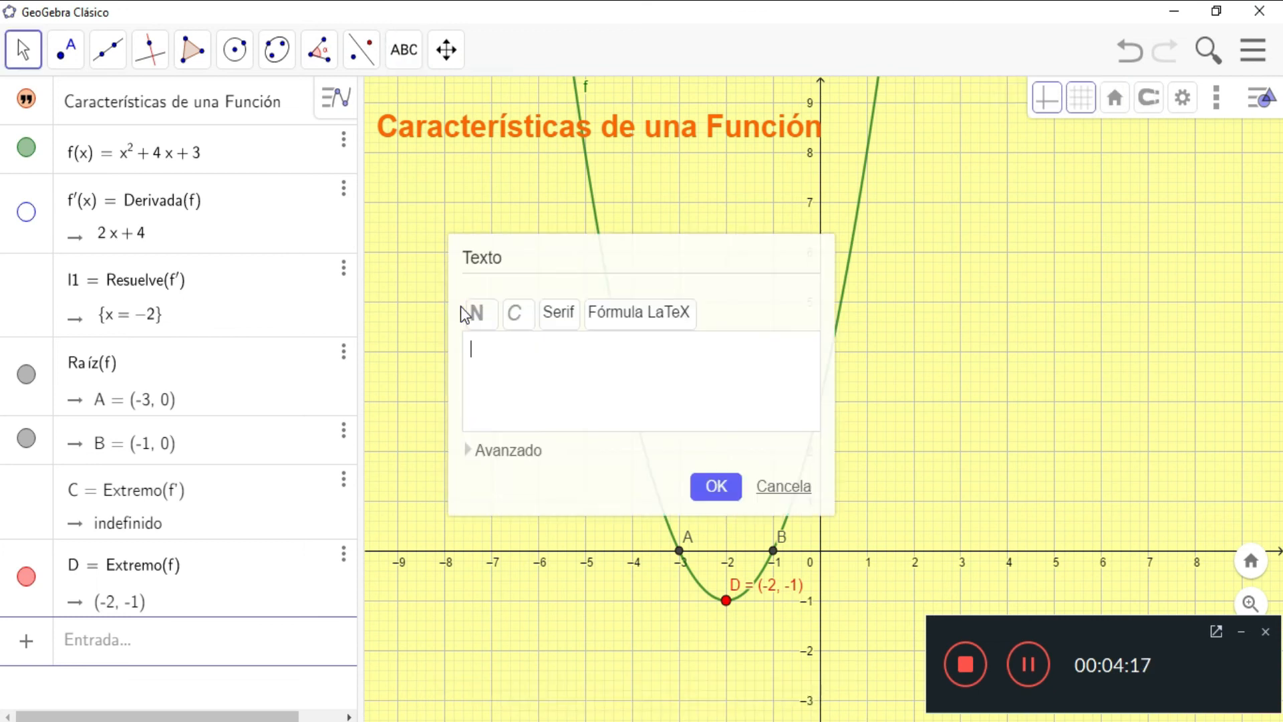
text(Decrece)
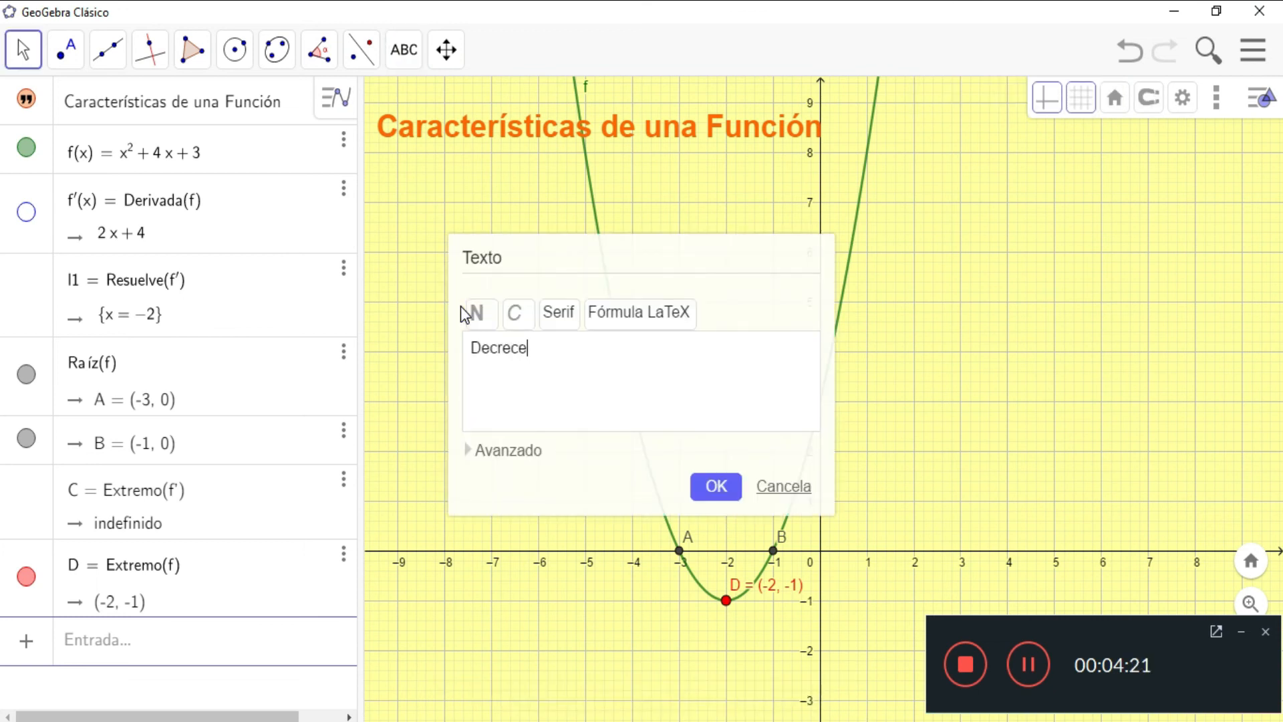
text(>)
key(BackSpace)
text(<-)
Step: Complete the text as "Decrece<-∞, -2>" using the infinity symbol, and place it beside the parabola's left branch at about y = 3.5
click(468, 452)
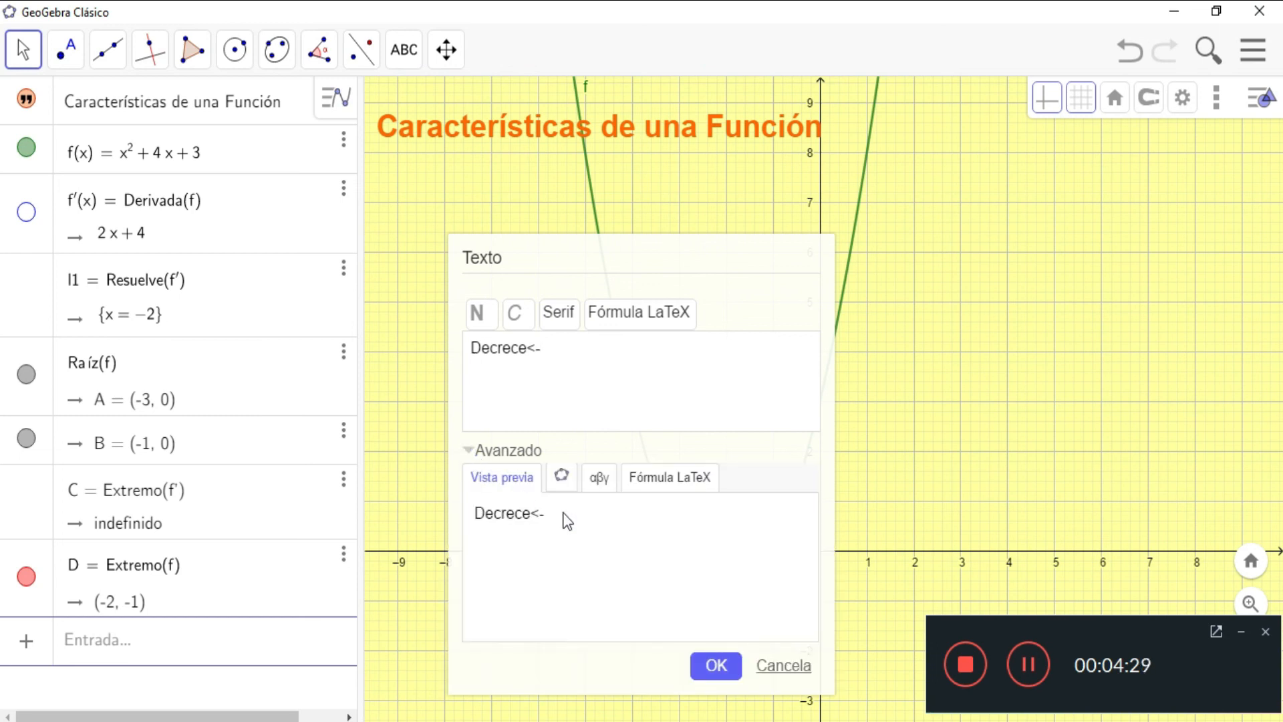
click(565, 480)
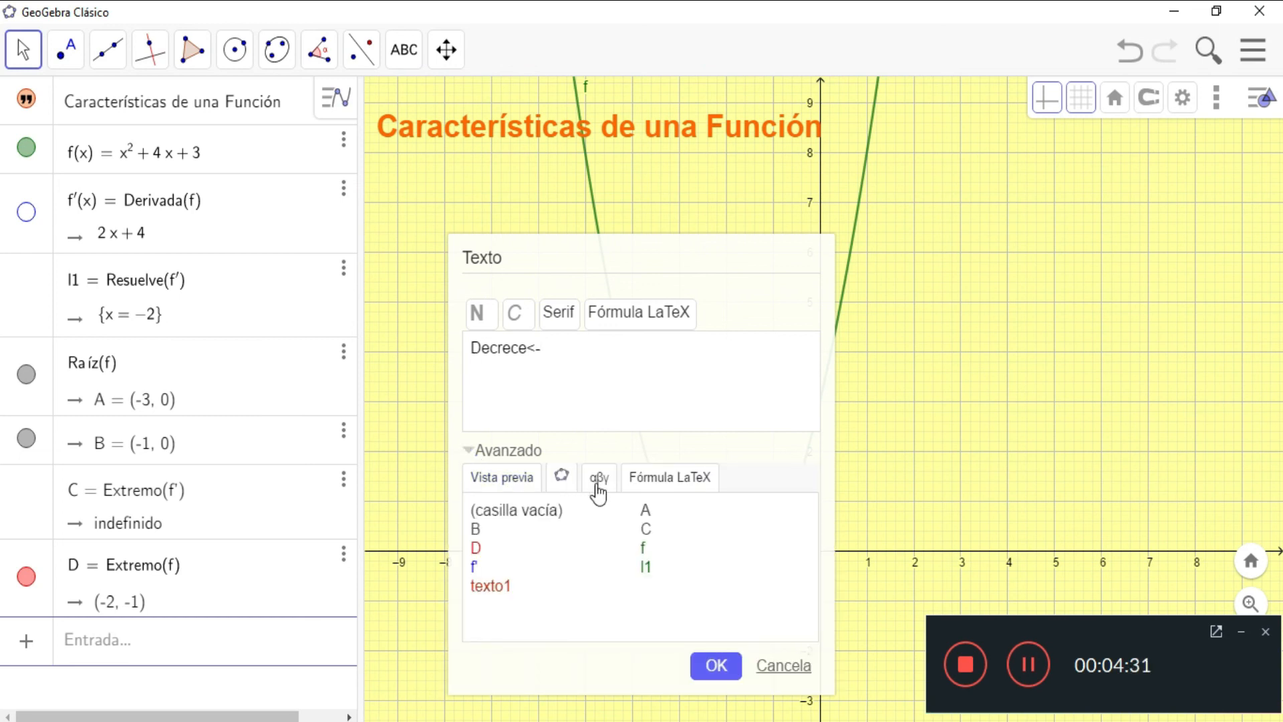
click(599, 478)
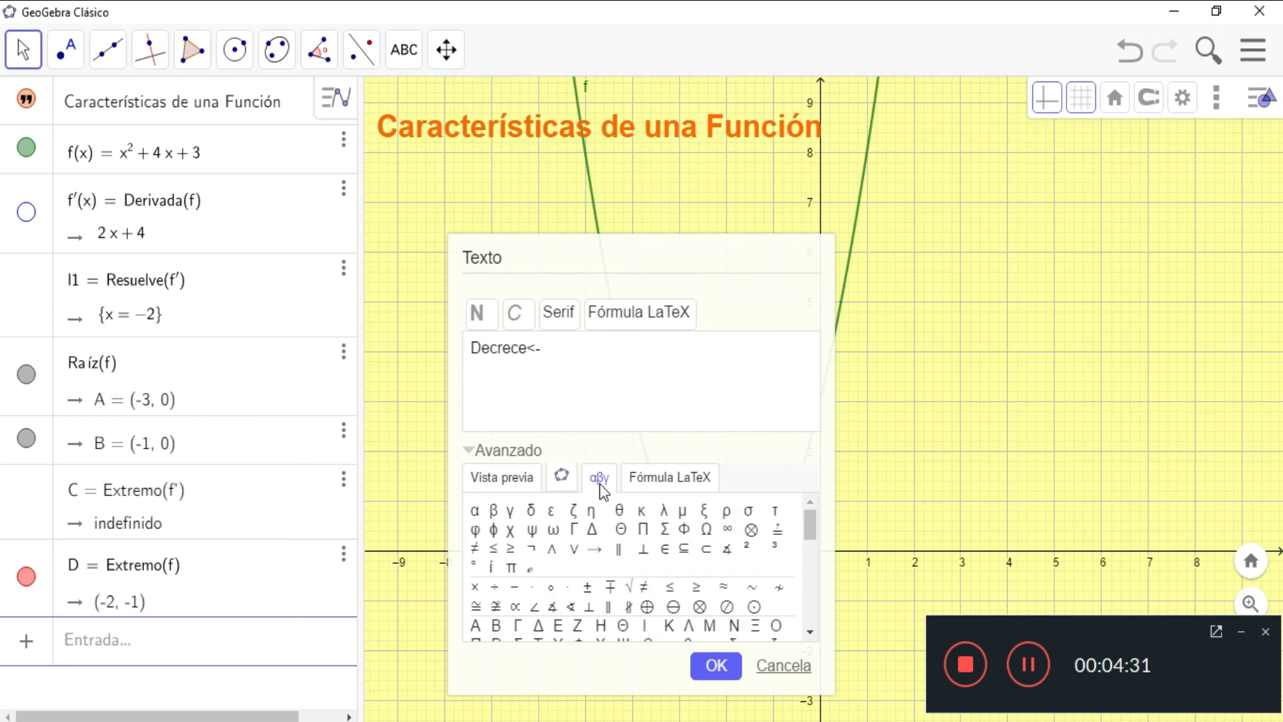
click(729, 529)
text(, -2>)
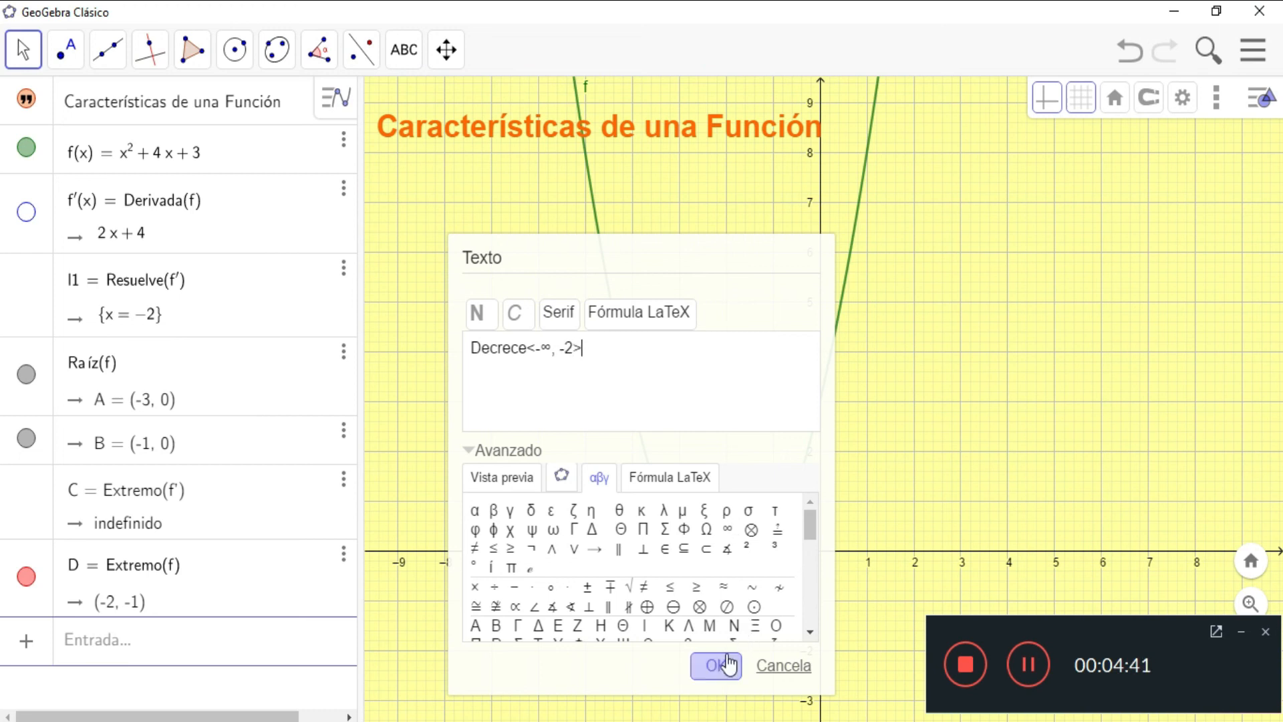
click(717, 679)
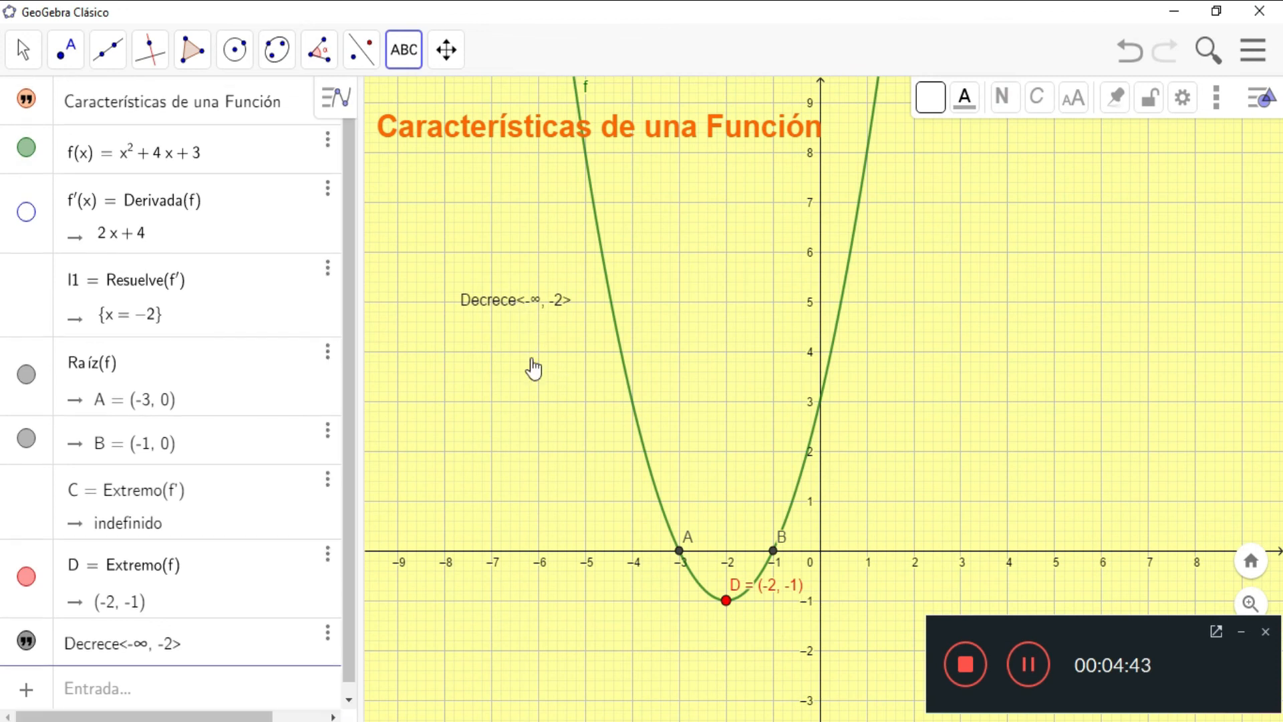
click(545, 396)
drag(544, 391, 547, 377)
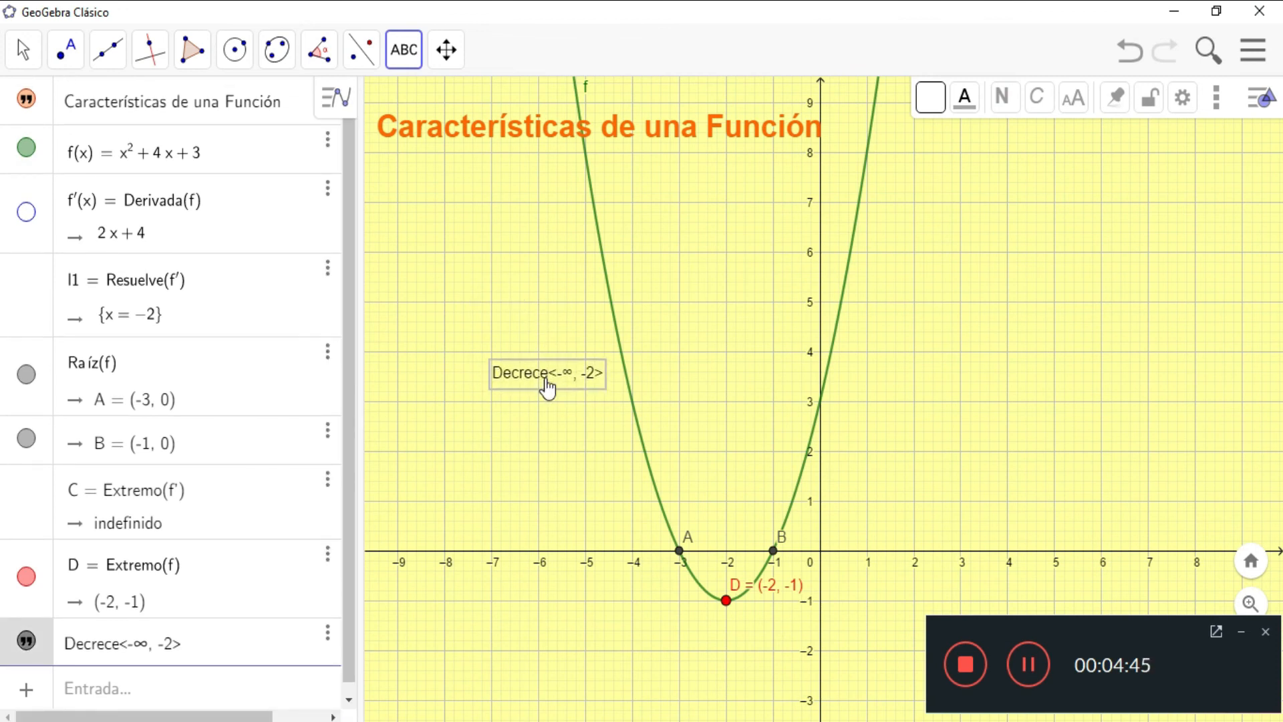
Step: Add the text "Crece <-2, +∞>" and place it beside the parabola's right branch at about y = 3.5
click(403, 50)
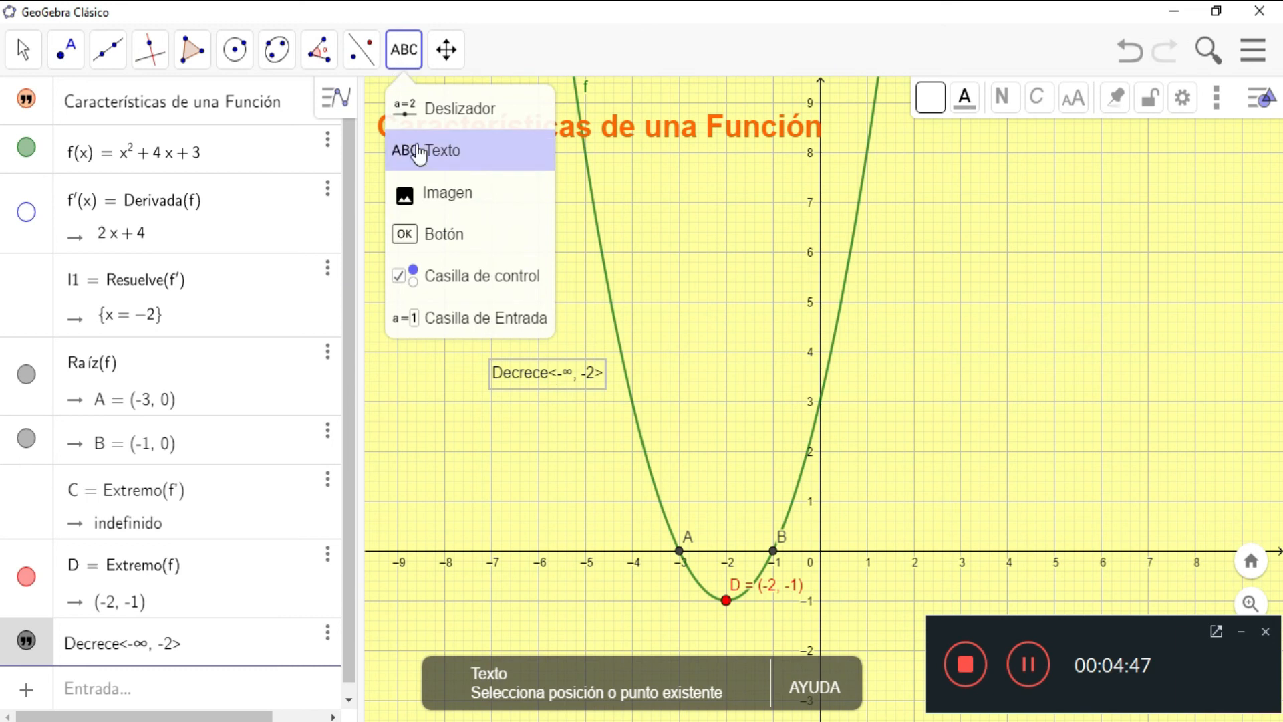
click(433, 160)
click(479, 217)
text(Crece)
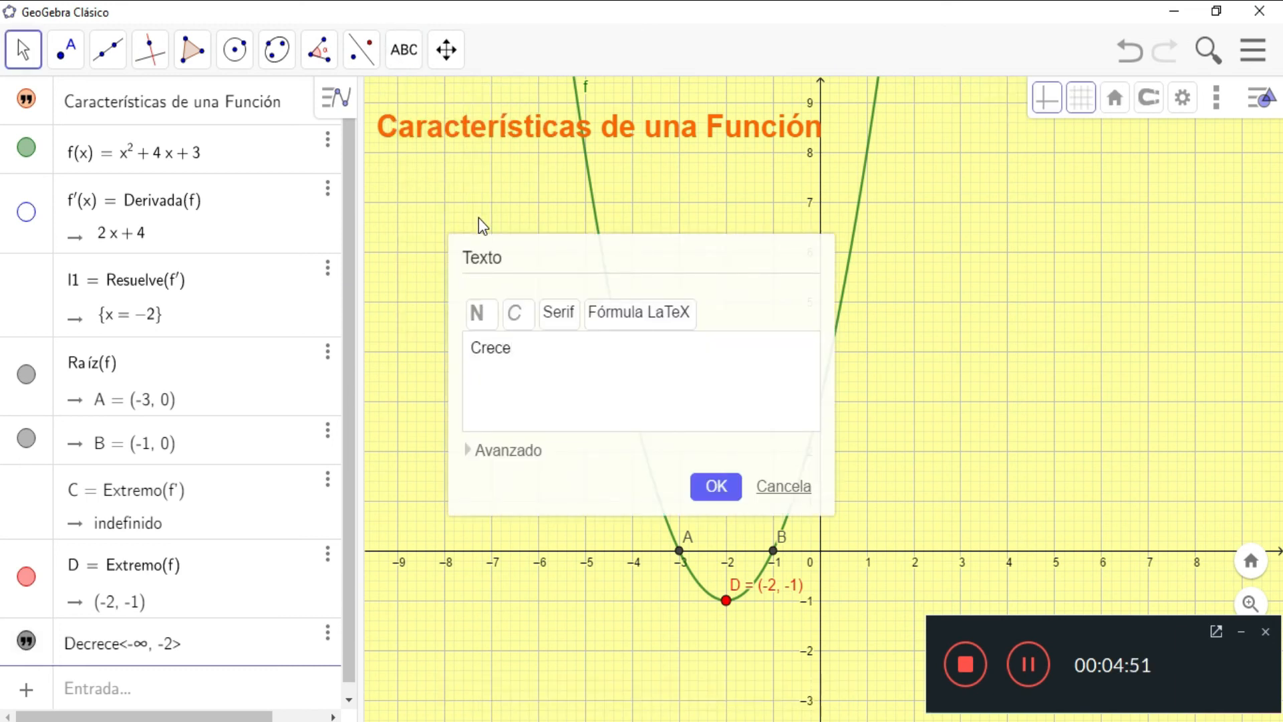
text( <-2, +)
click(471, 456)
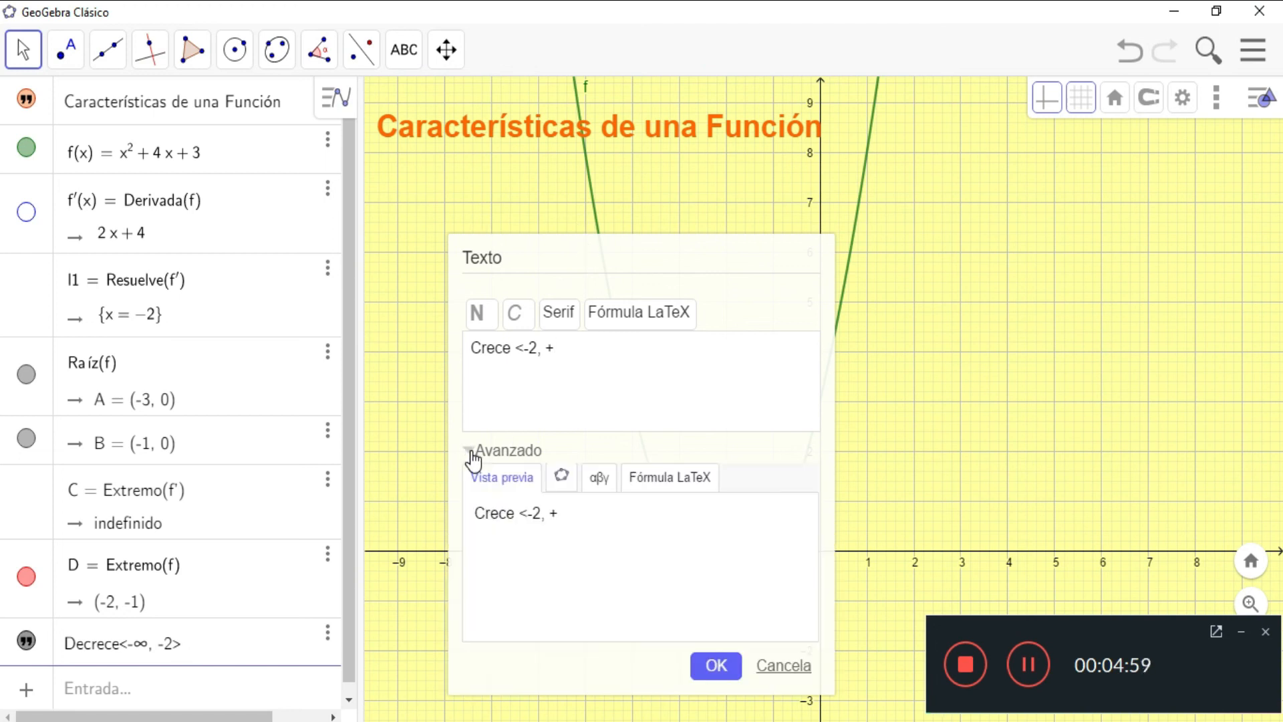
click(599, 477)
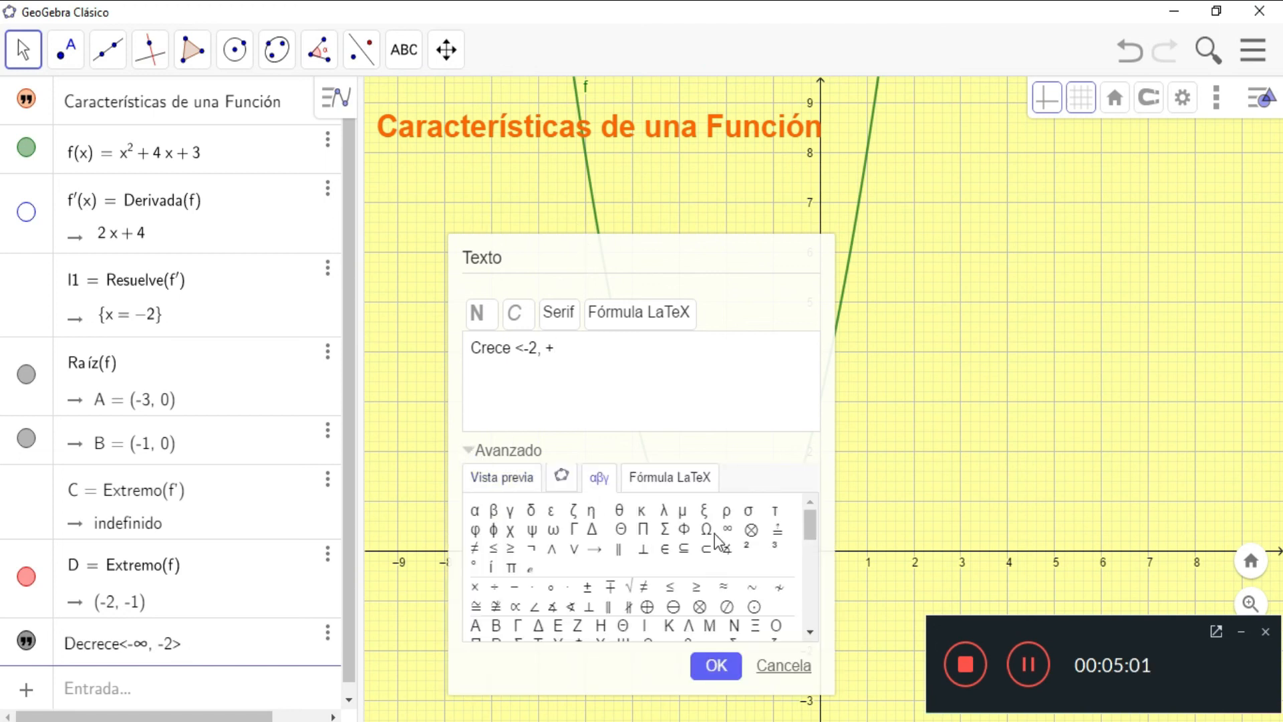
click(733, 530)
text(>)
click(713, 666)
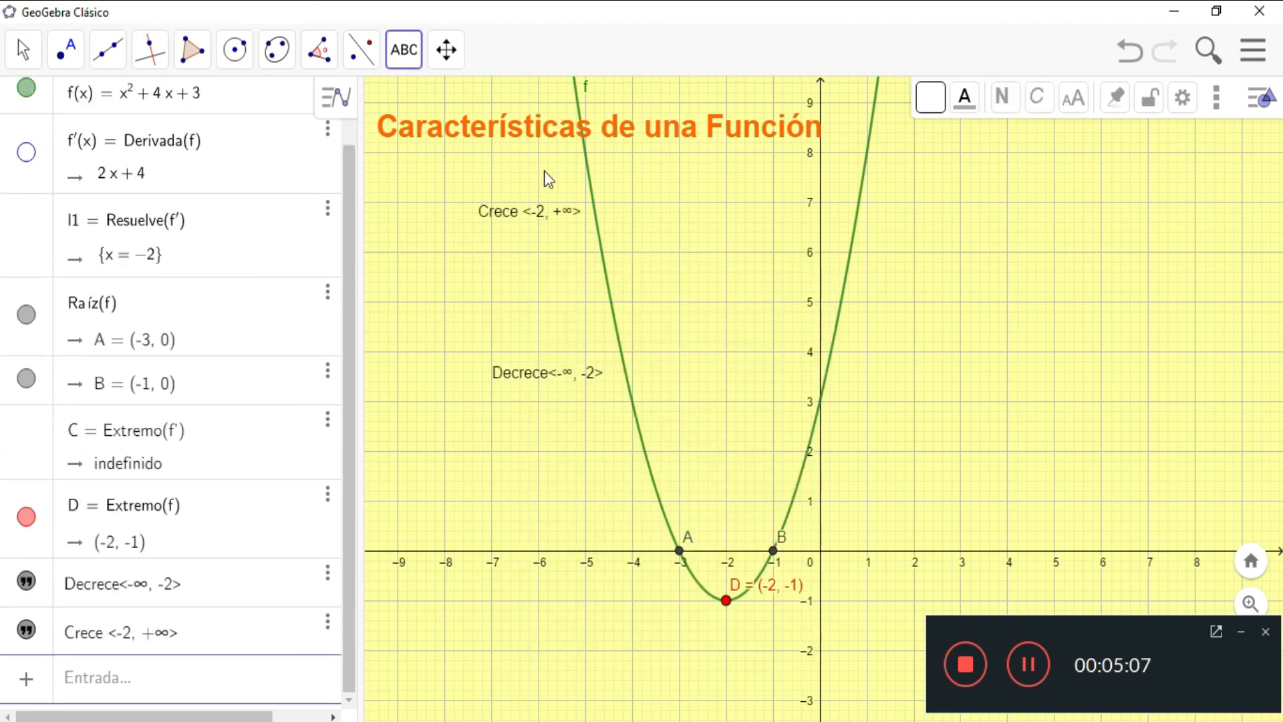
drag(520, 222, 900, 387)
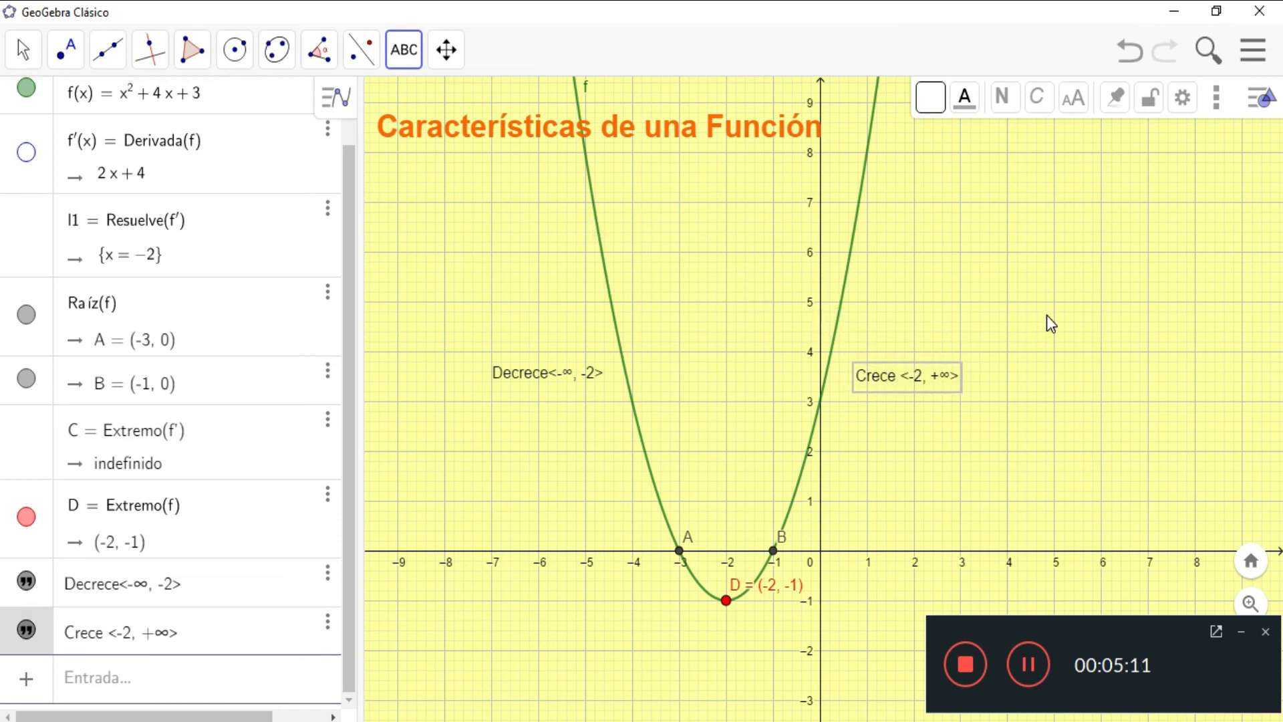